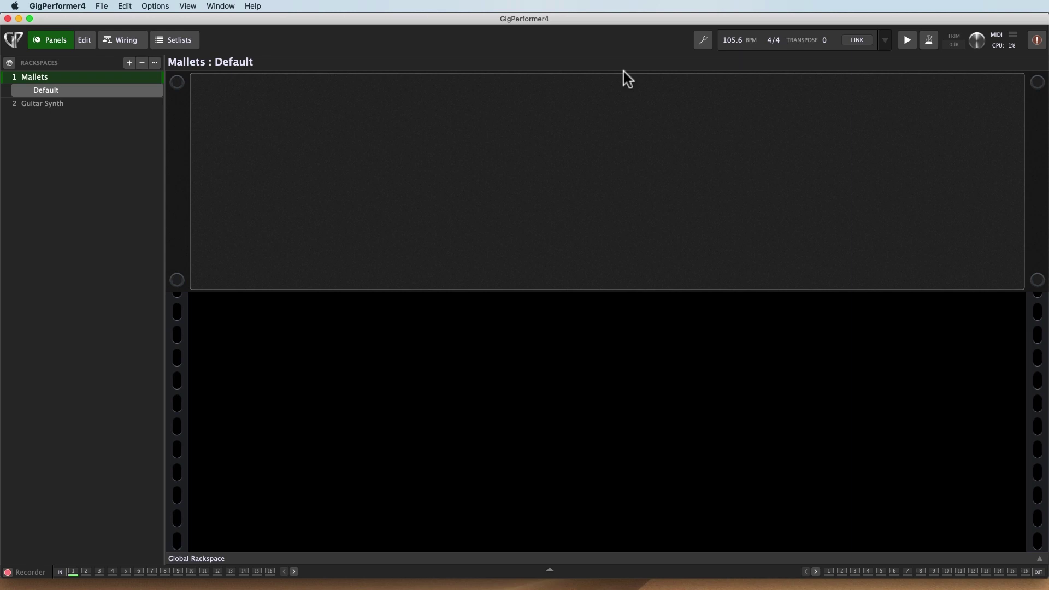
Step: Glance at the Guitar Synth and Mallets rackspaces, then open the Global Rackspace's wiring view
click(49, 104)
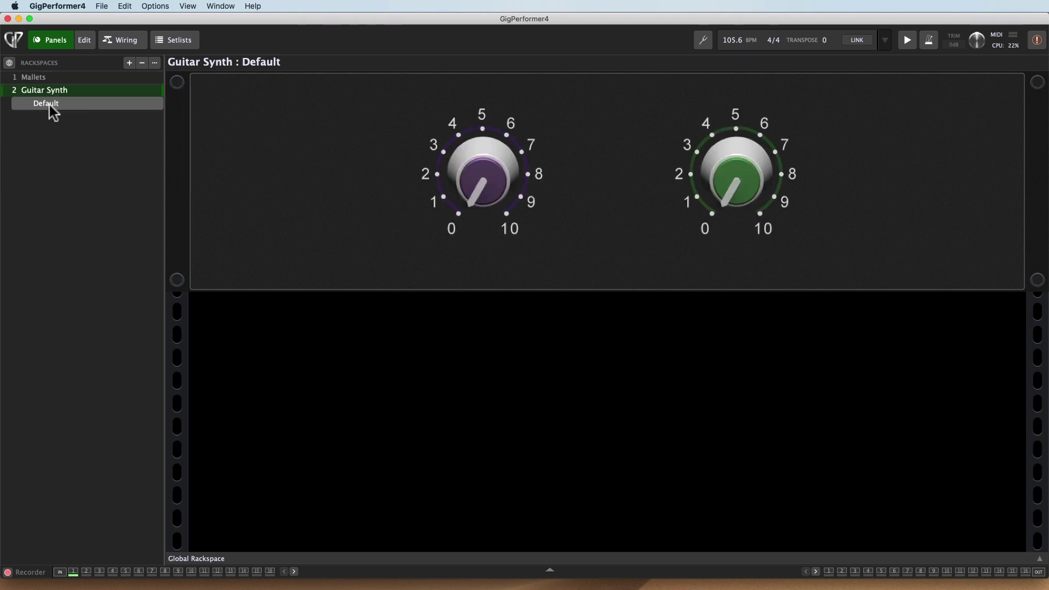
click(48, 78)
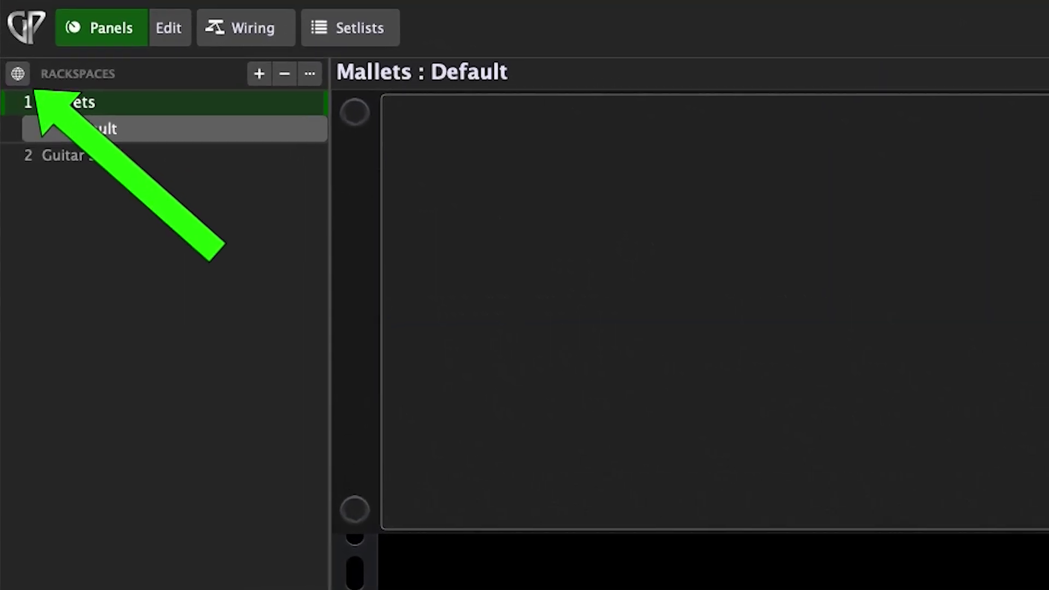
click(18, 74)
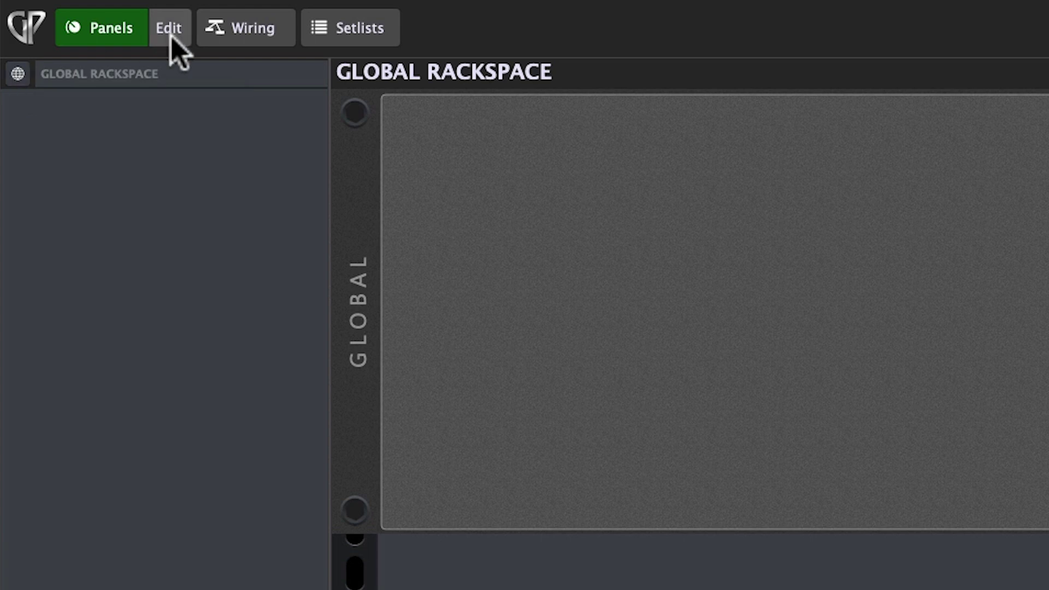
click(250, 30)
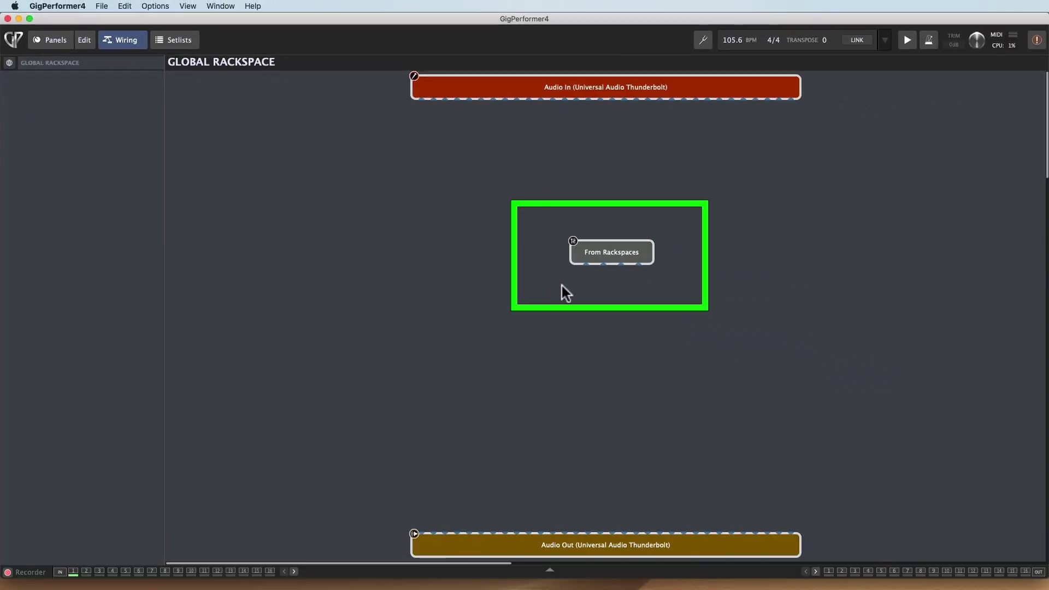
mouse_move(581, 252)
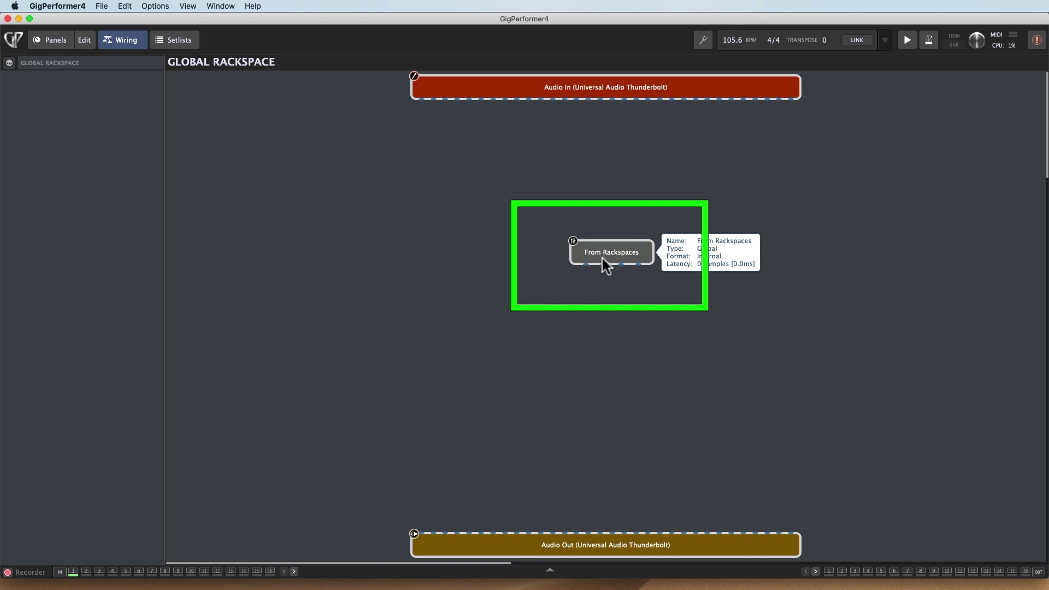
Step: Add the UVI Rotary (AudioUnit) plugin to the global wiring and shift its window down slightly
right_click(451, 130)
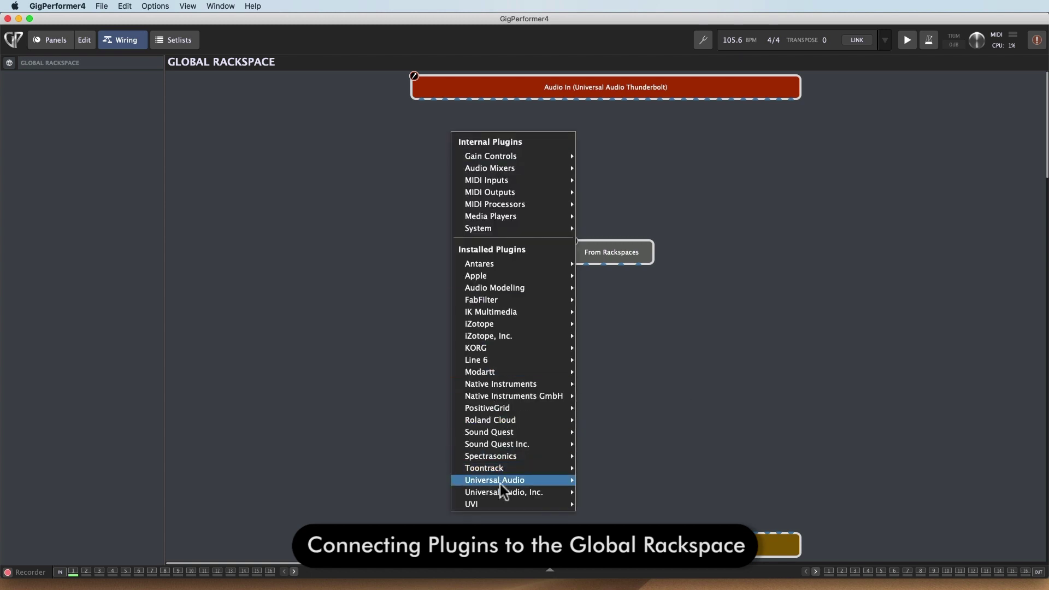
mouse_move(512, 502)
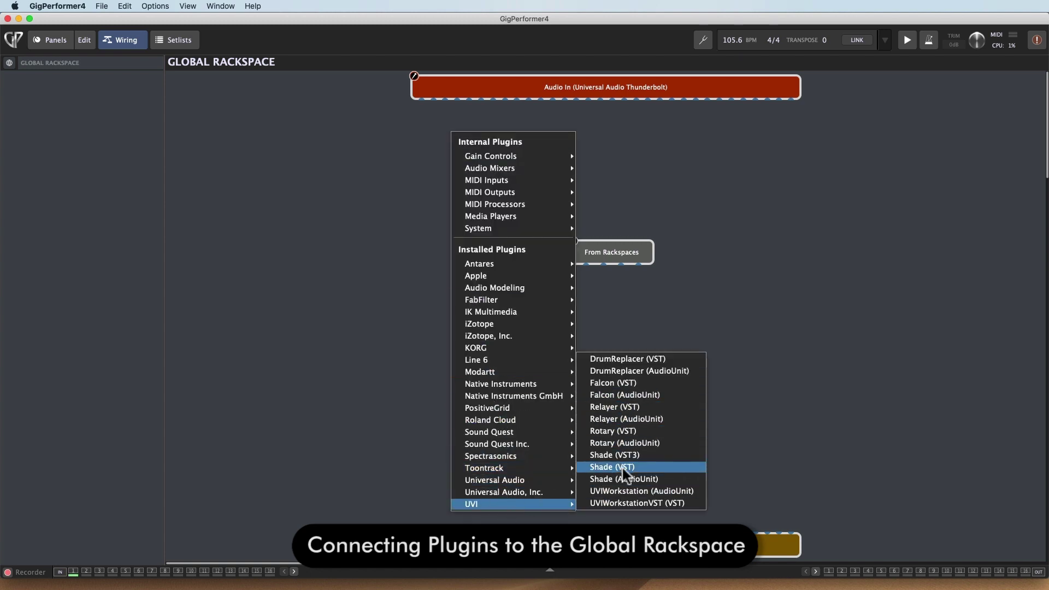
click(620, 442)
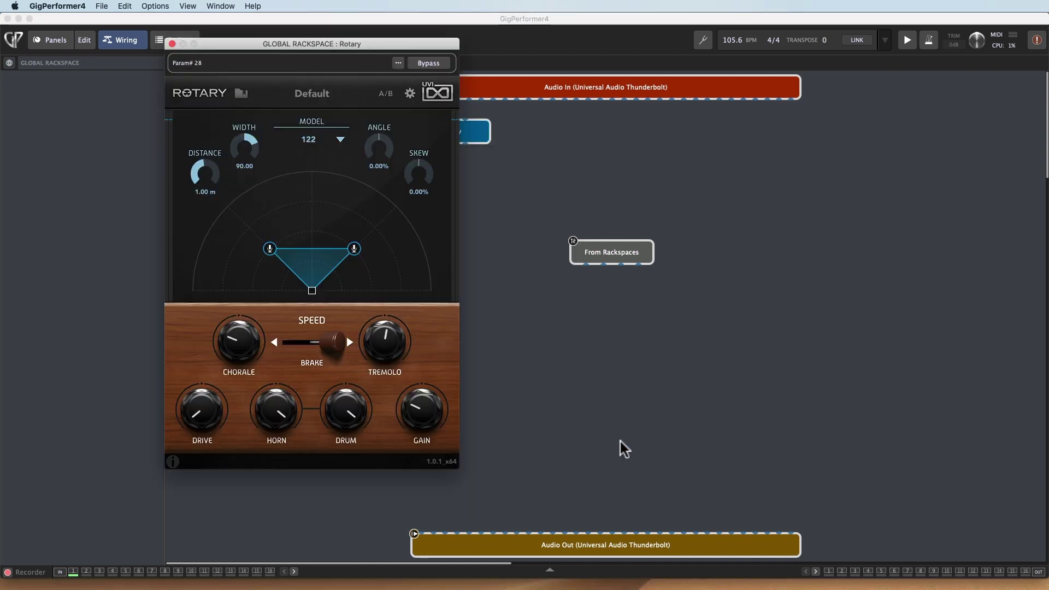
drag(379, 47, 380, 62)
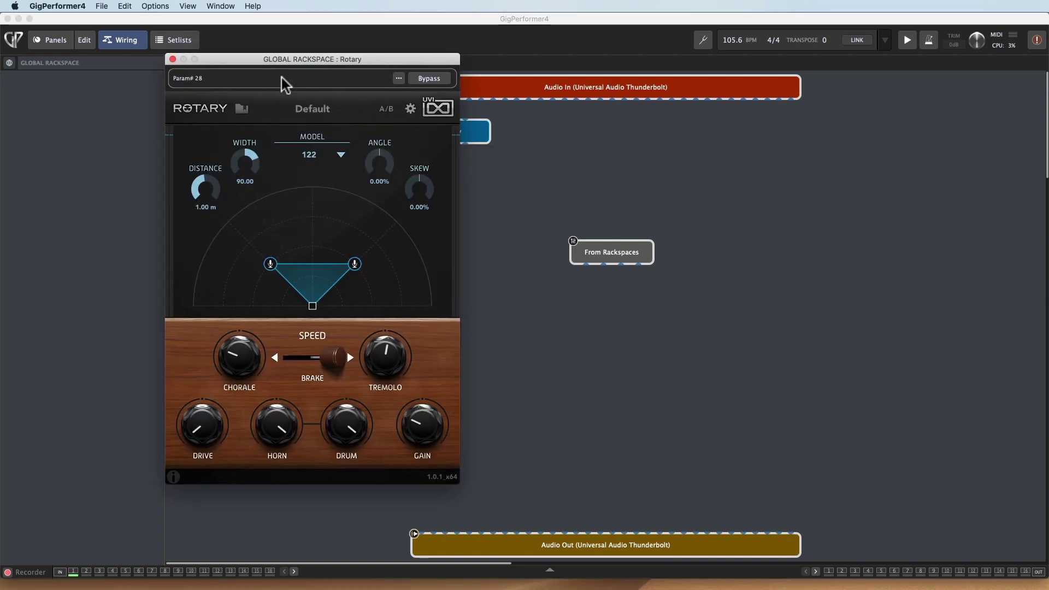
Step: Close the Rotary window, place its block below From Rackspaces, and wire From Rackspaces into it
click(173, 59)
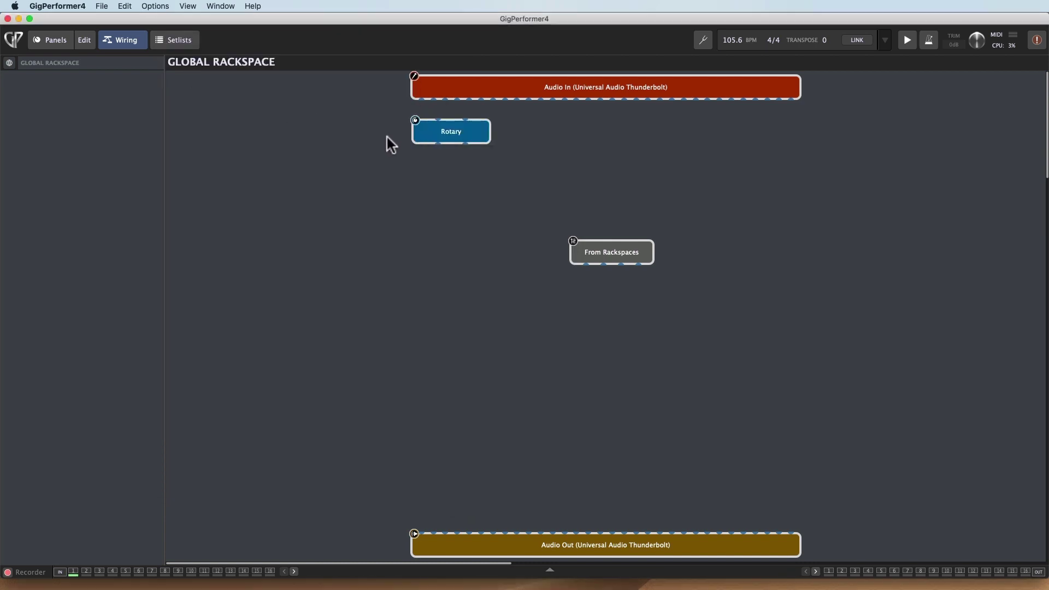
drag(463, 140, 495, 396)
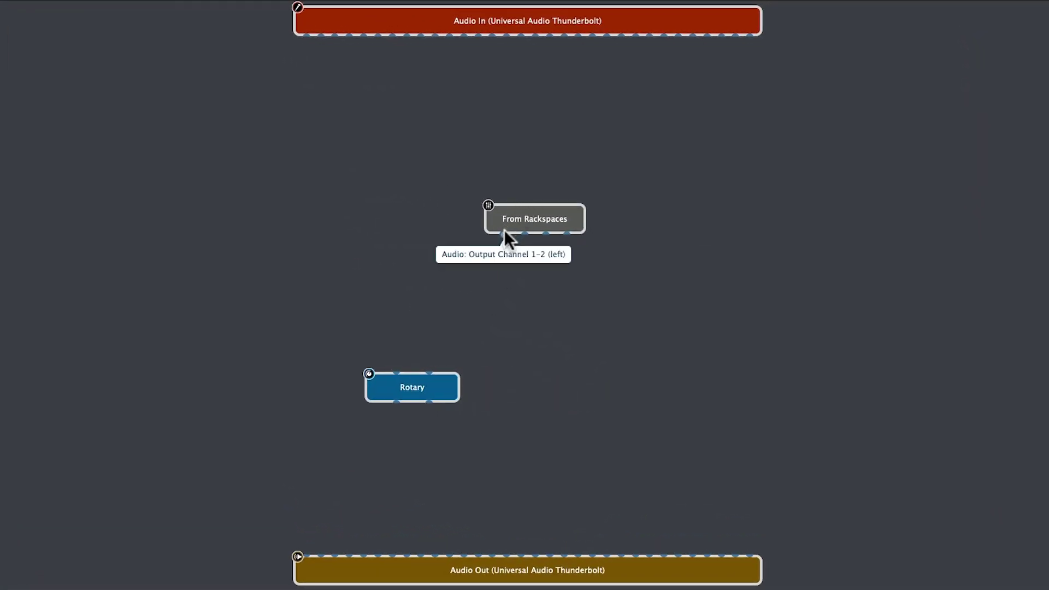
drag(503, 233, 594, 542)
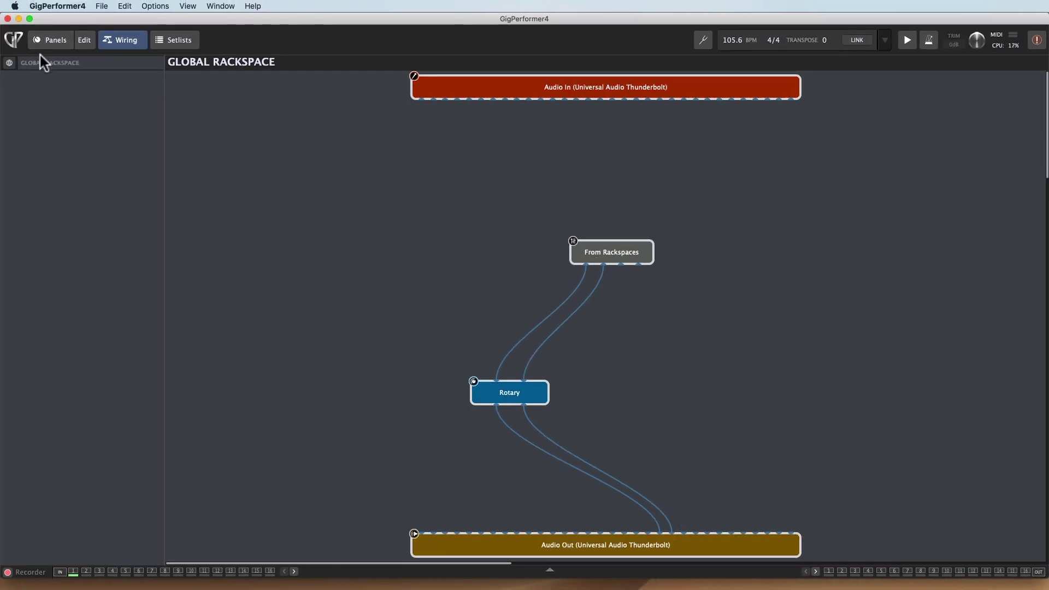
Step: Leave the Global Rackspace and return to the Mallets rackspace's Default wiring
click(9, 64)
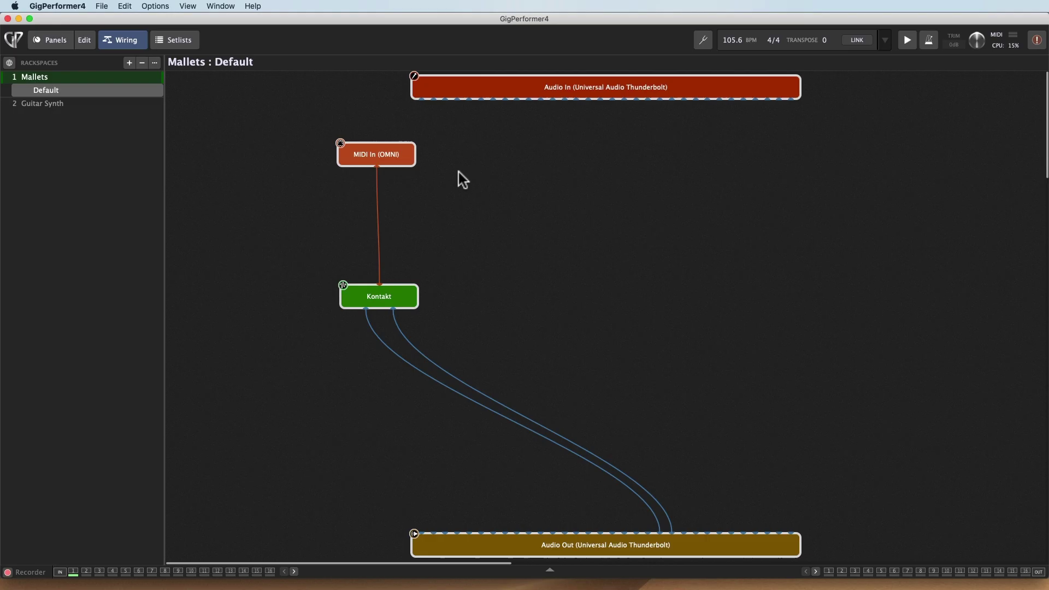
mouse_move(377, 158)
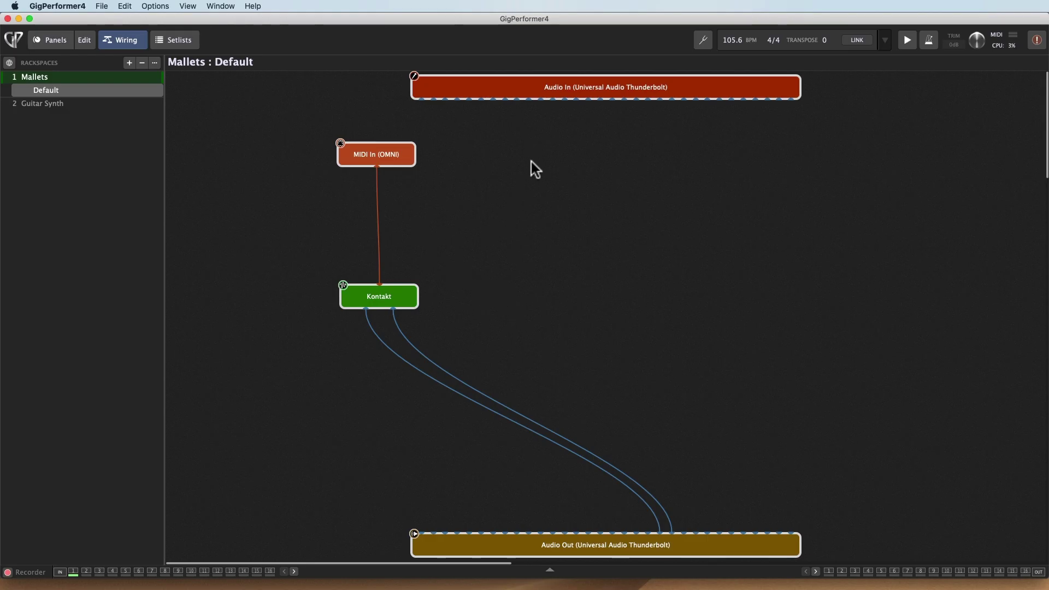
Step: Add a Send To Global Rackspace block low on the canvas and move Kontakt up a little
right_click(546, 206)
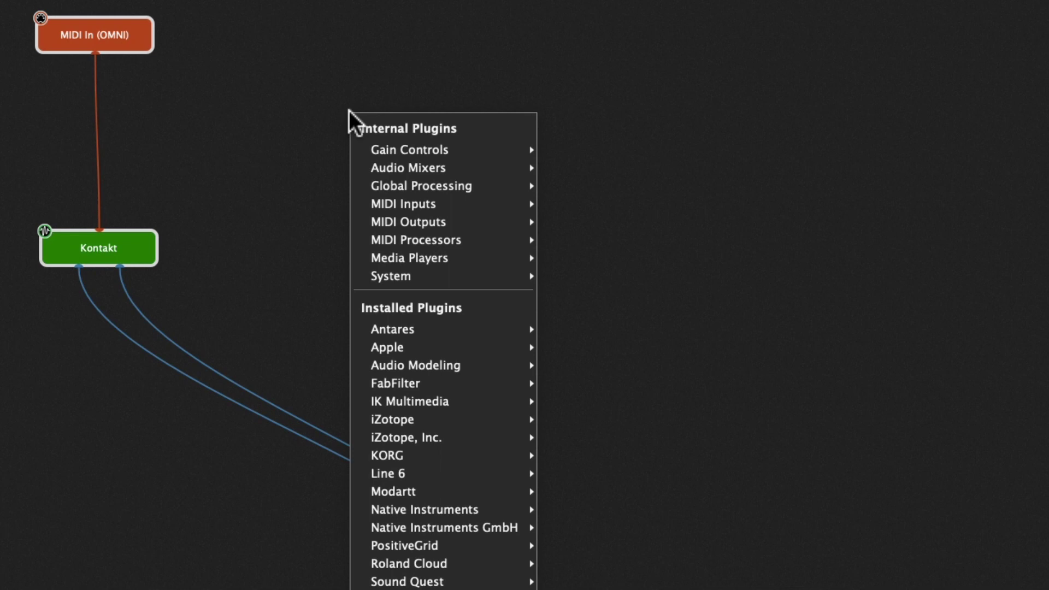
mouse_move(407, 187)
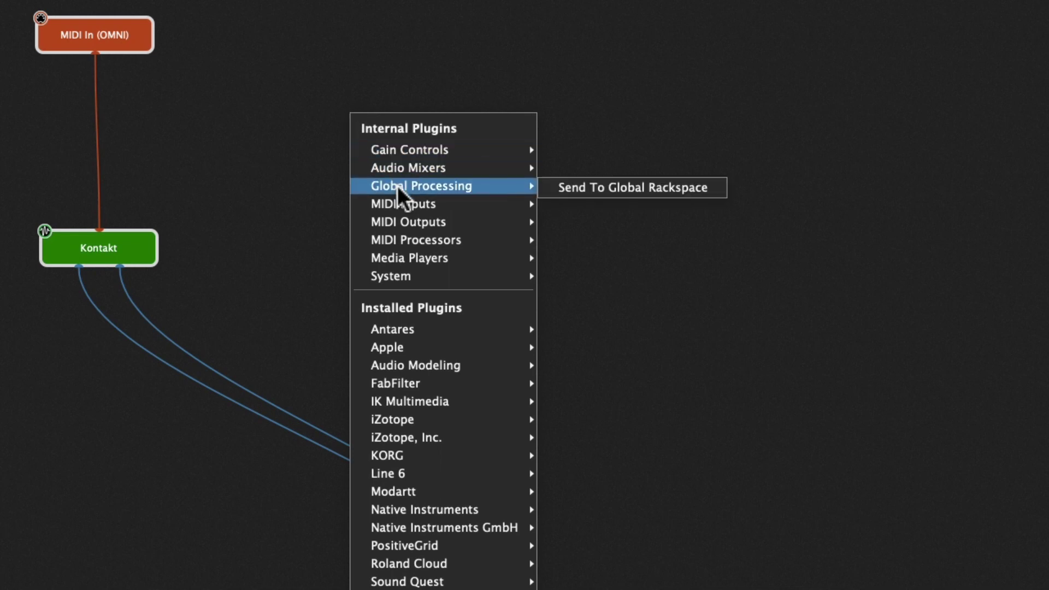
click(590, 189)
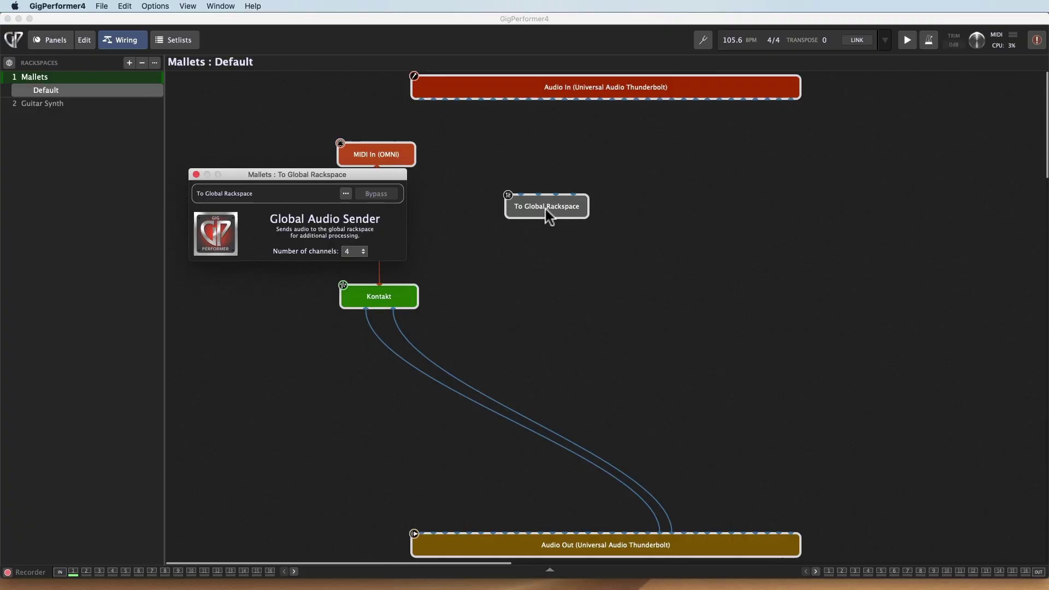
drag(549, 210, 551, 356)
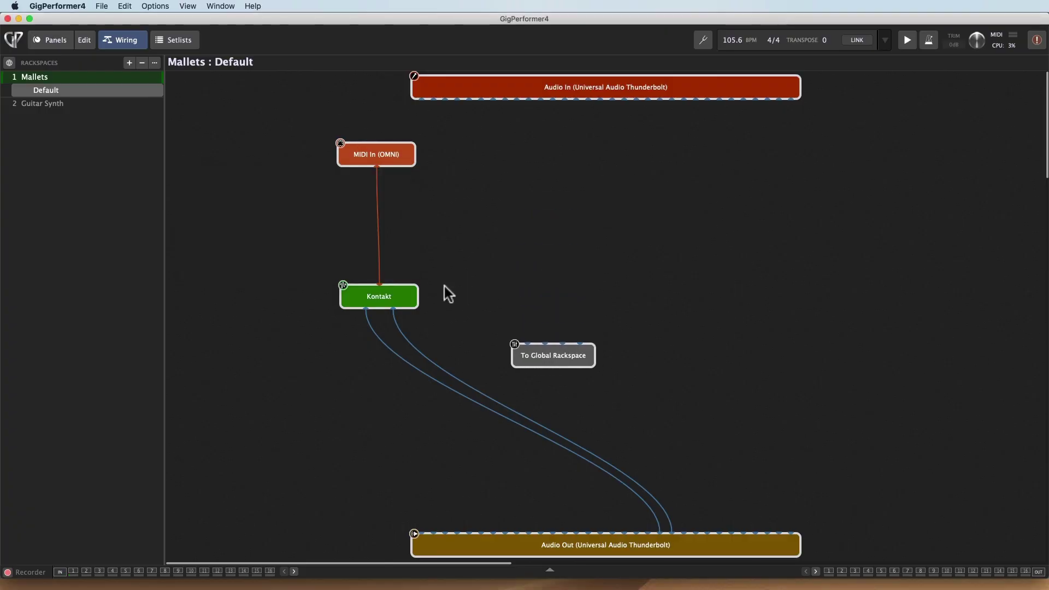
mouse_move(411, 300)
drag(408, 293, 408, 257)
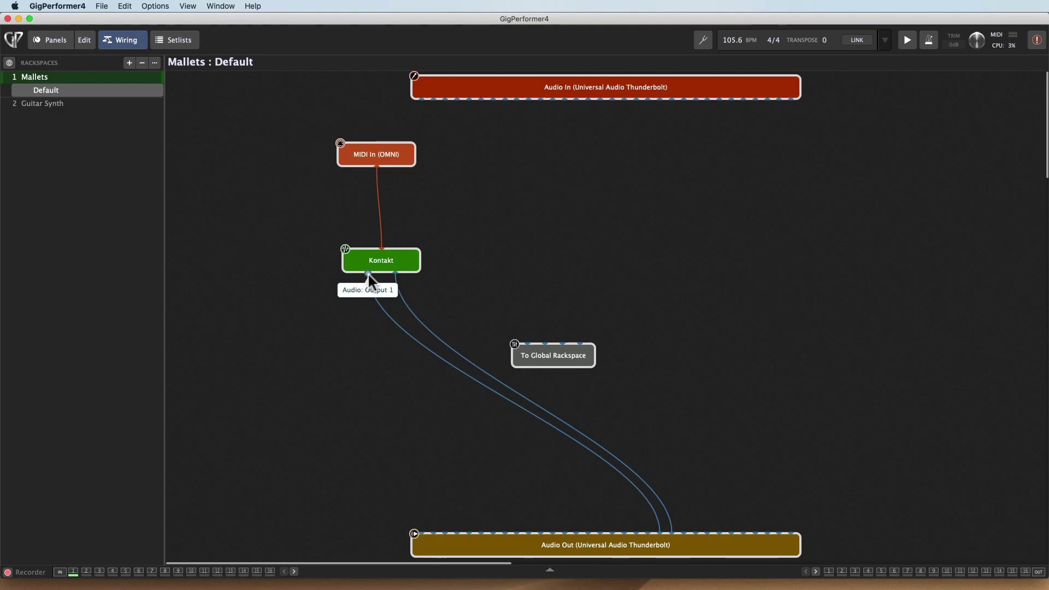
Step: Wire Kontakt into To Global Rackspace, then delete both new wires, leaving it unconnected
drag(368, 273, 532, 336)
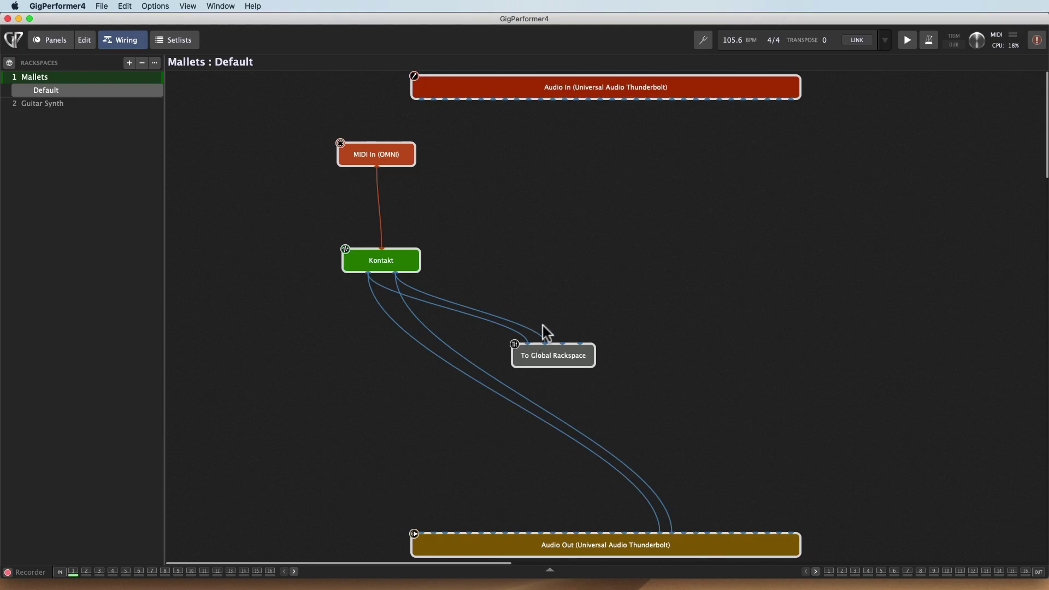
click(529, 335)
key(BackSpace)
click(480, 320)
key(BackSpace)
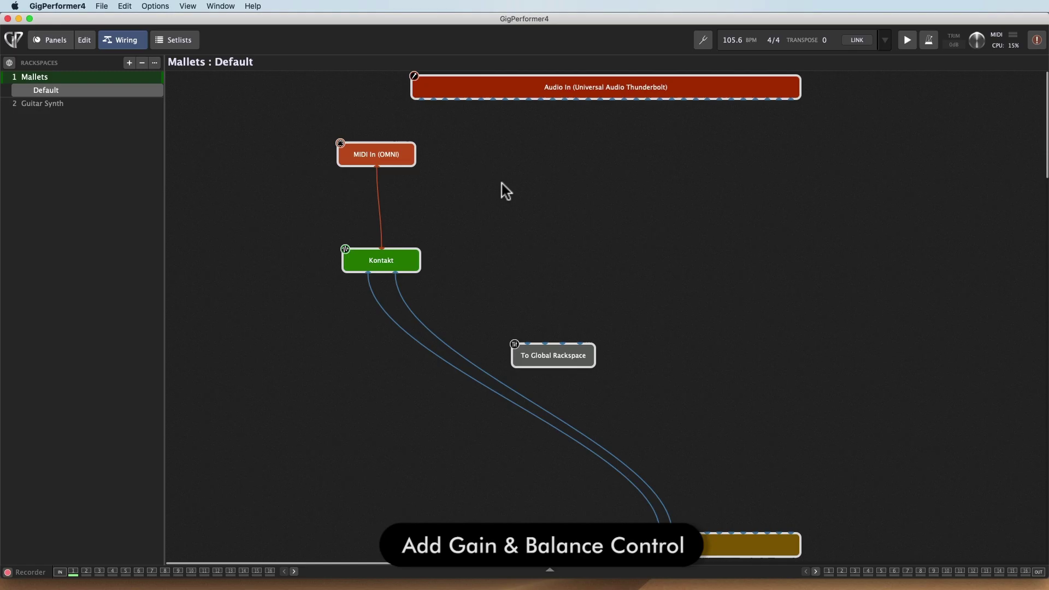
Step: Add a Gain and Balance Control block between Kontakt and To Global Rackspace, and wire Kontakt into it
right_click(497, 211)
mouse_move(513, 234)
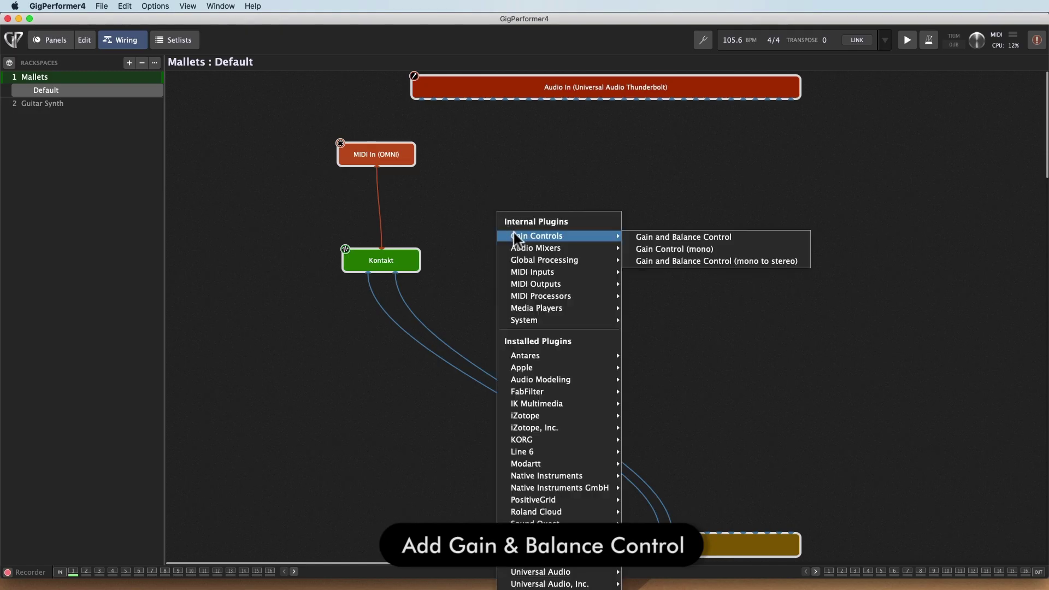
click(649, 236)
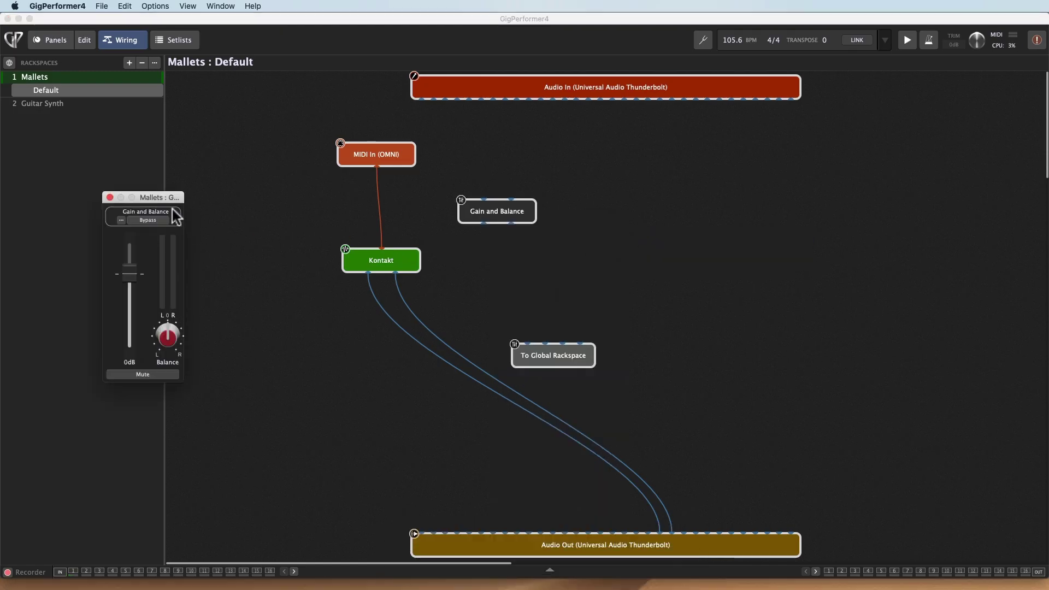
click(261, 219)
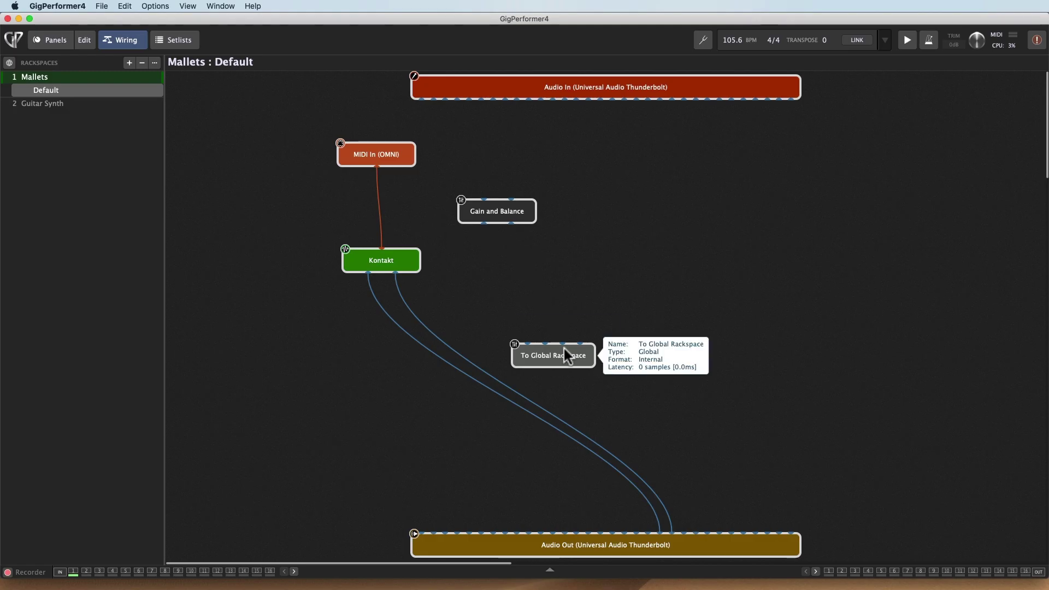
drag(566, 355, 711, 401)
drag(526, 222, 591, 352)
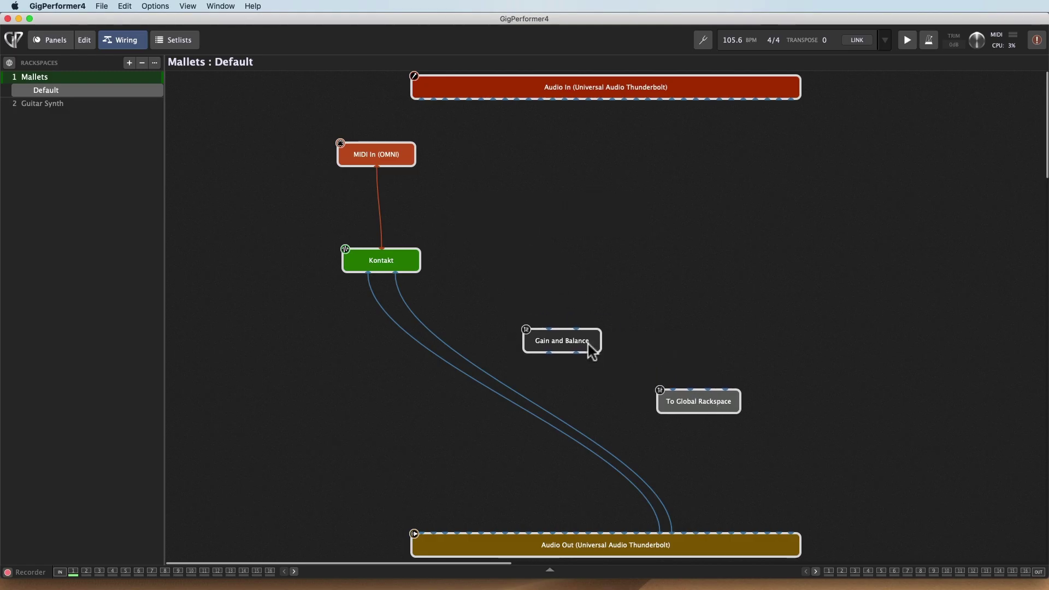
drag(368, 271, 680, 399)
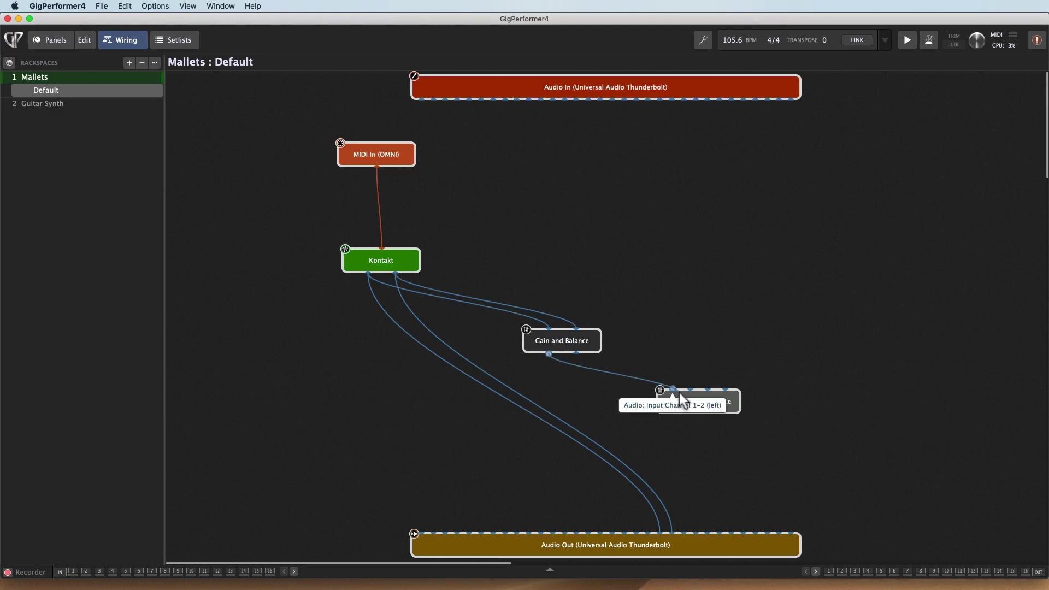
Step: Set the Mallets Gain and Balance fader to about -5.4 dB and close its window
double_click(584, 341)
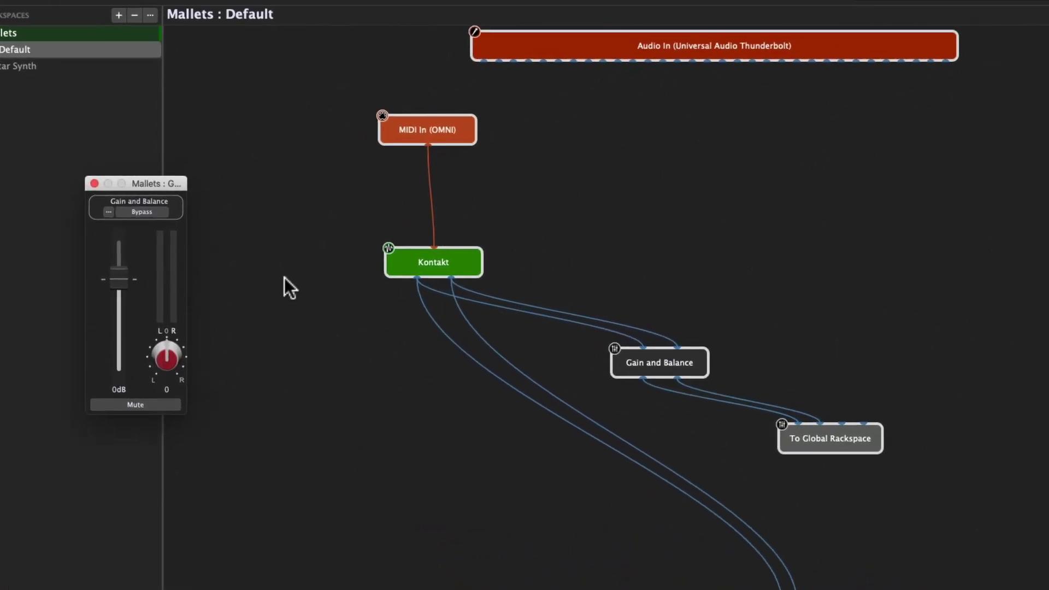
drag(125, 279, 120, 306)
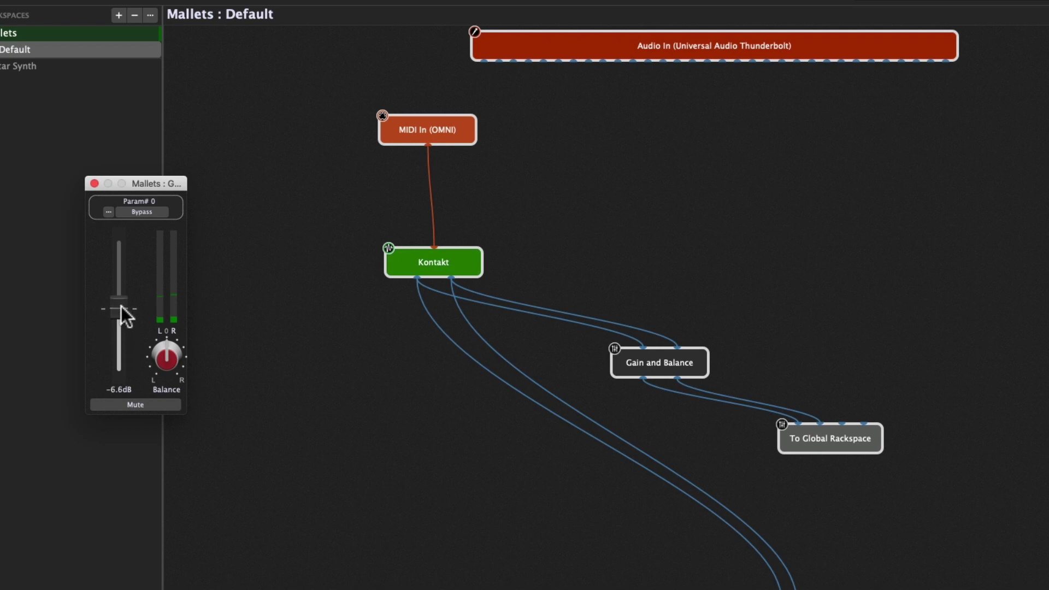
drag(120, 306, 120, 301)
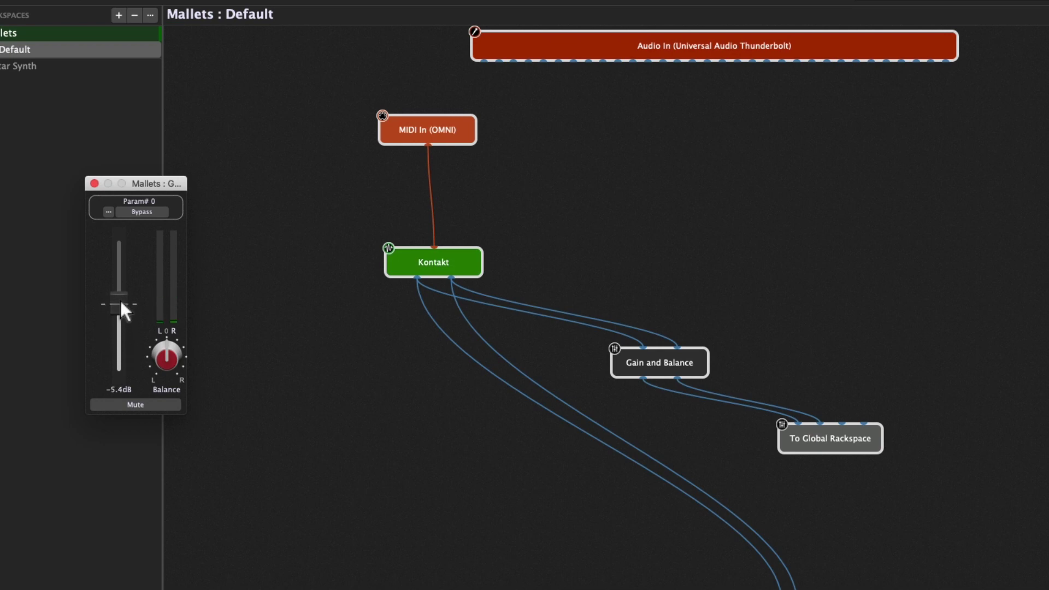
click(95, 183)
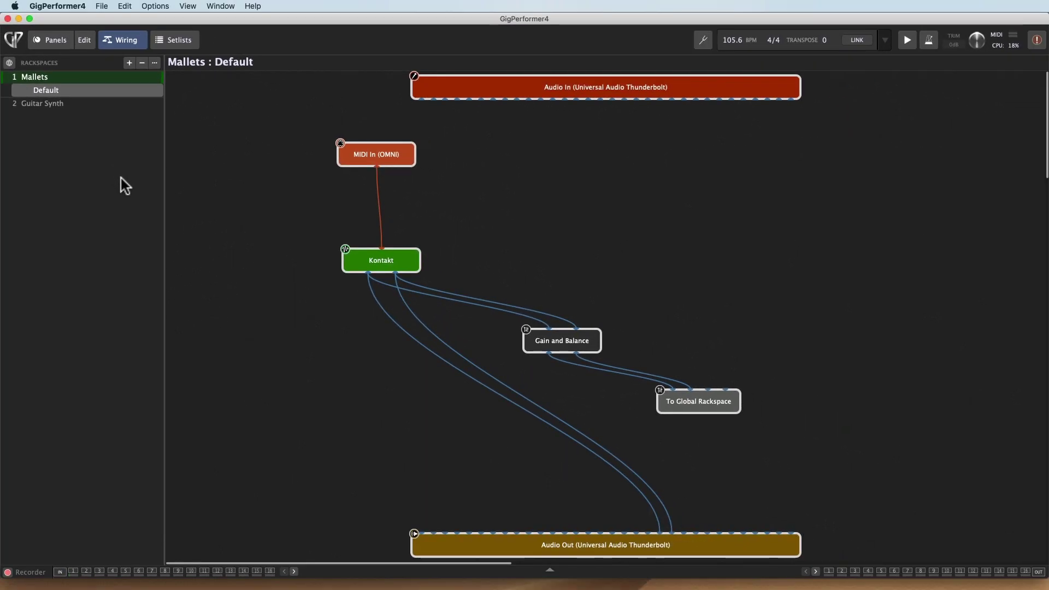
Step: In Guitar Synth, raise the Gain and Balance fader from silence to about -10.9 dB
click(56, 103)
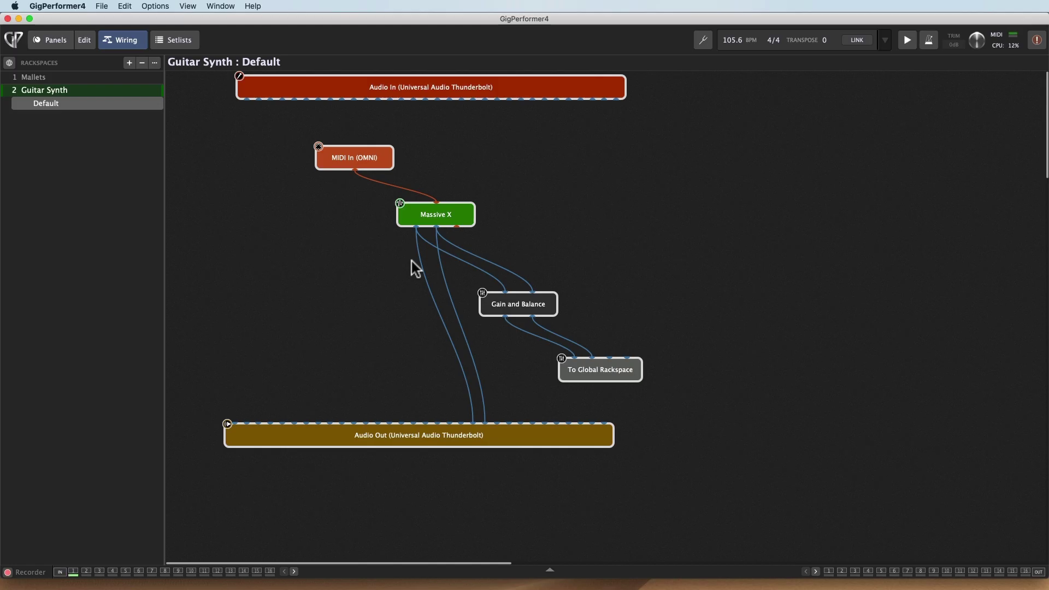
double_click(505, 303)
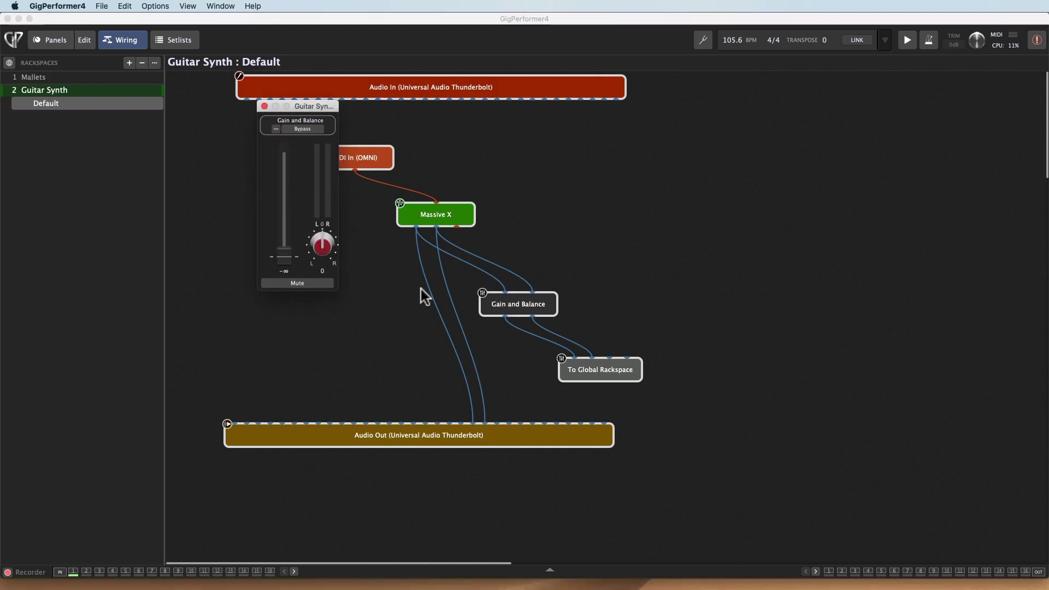
drag(284, 257, 283, 217)
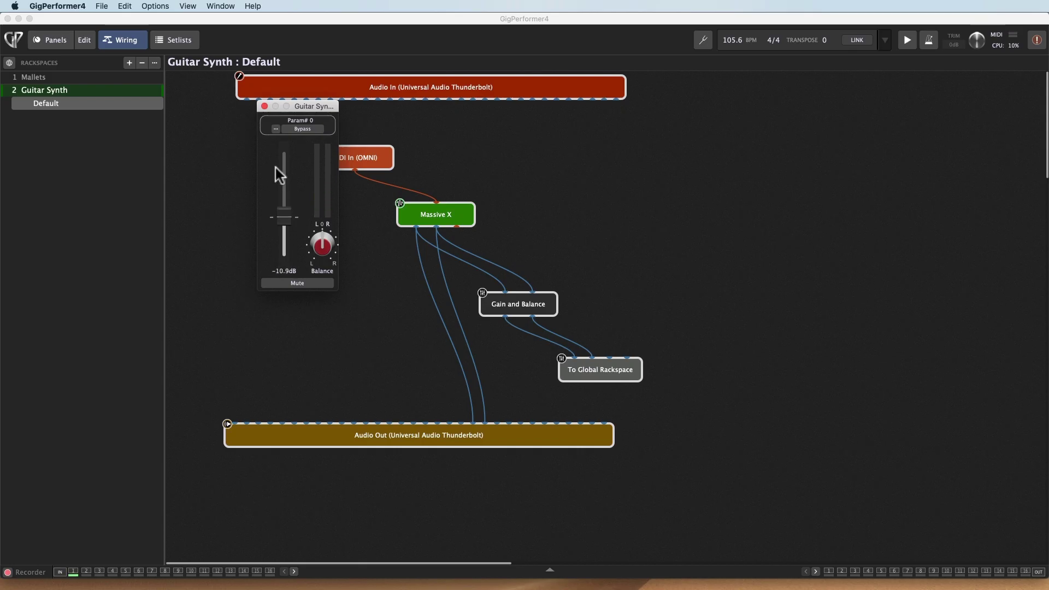
Step: Close the gain window and add a UAD EMT 140 plate reverb to the Global Rackspace
click(264, 106)
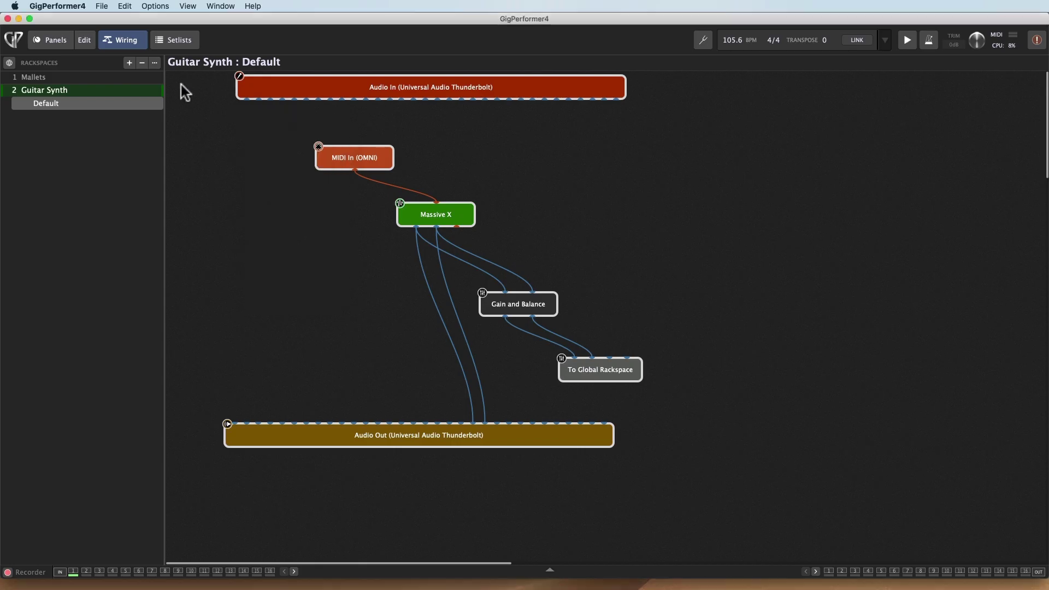
click(9, 63)
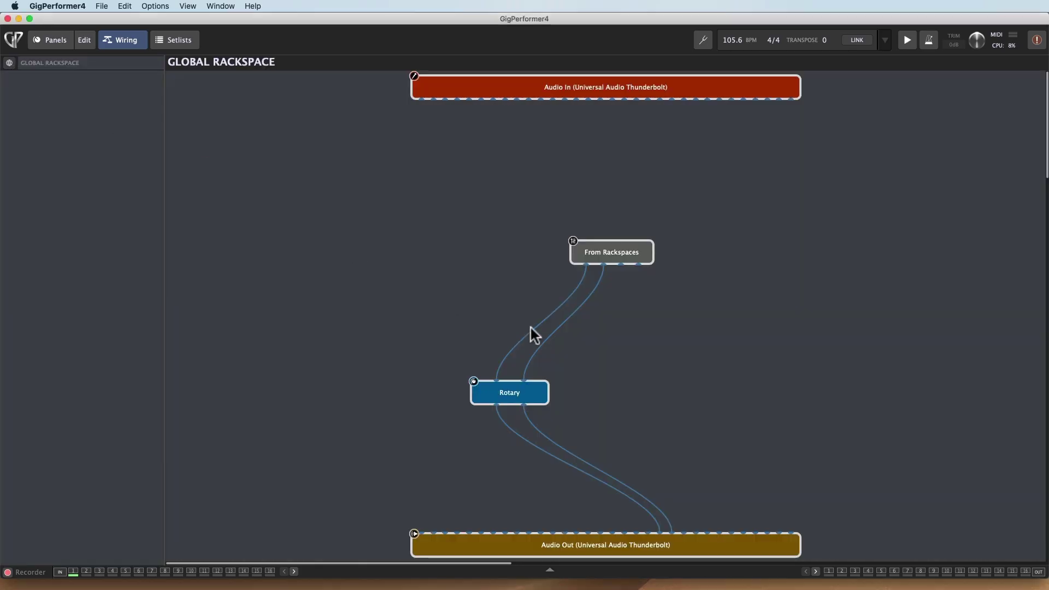
right_click(271, 192)
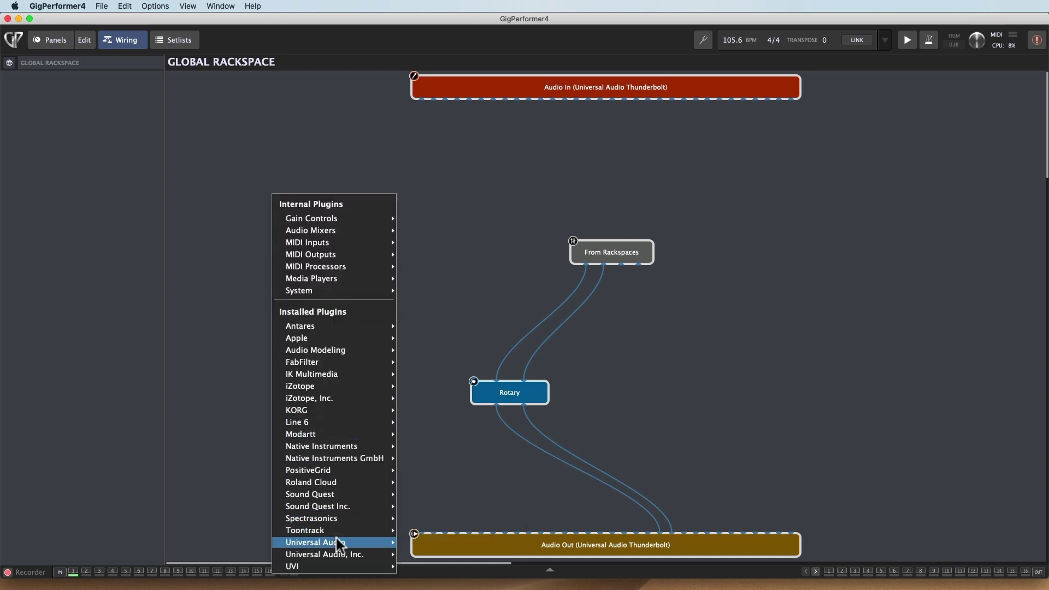
mouse_move(337, 539)
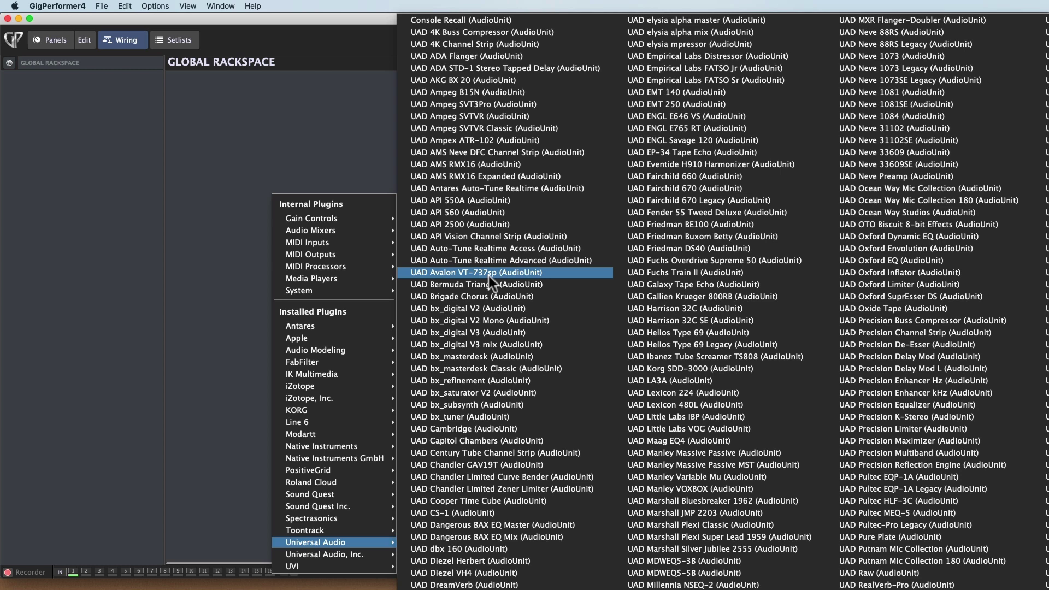
click(697, 91)
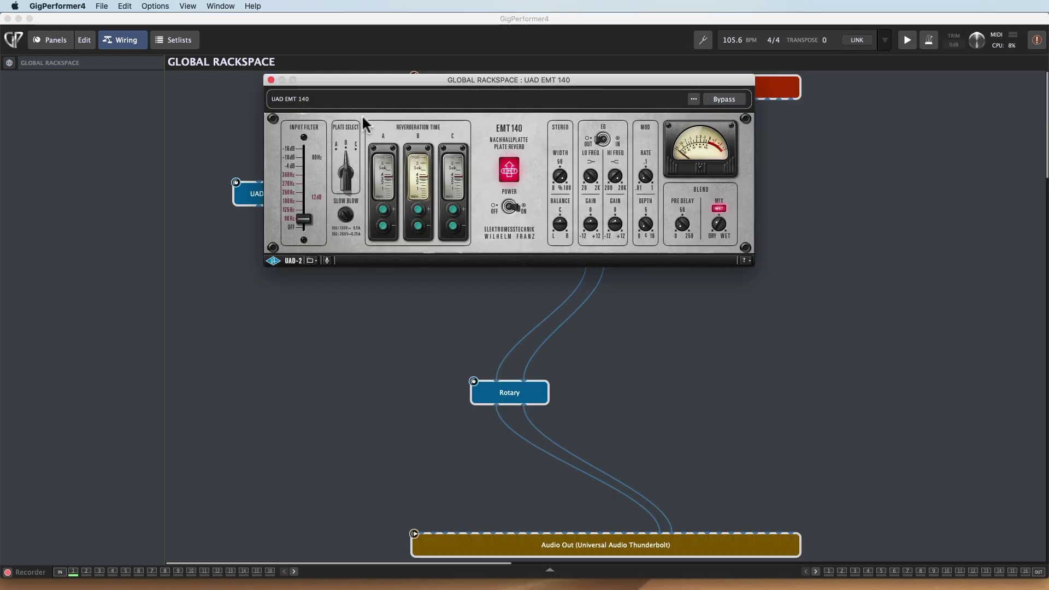
click(418, 176)
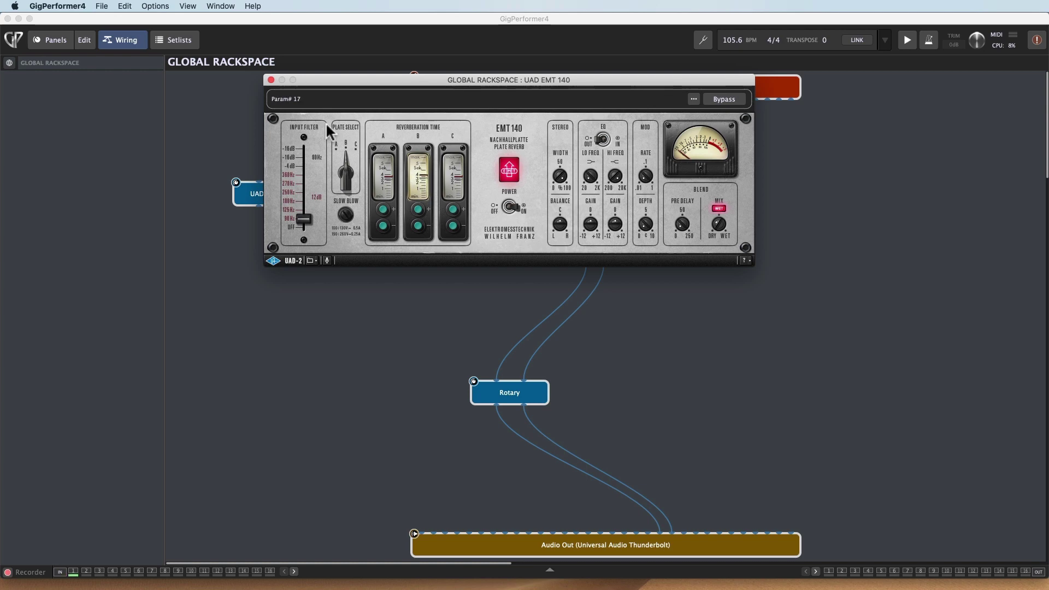
Step: Close the reverb window, place EMT 140 beside From Rackspaces, and feed it channels 3-4
click(272, 80)
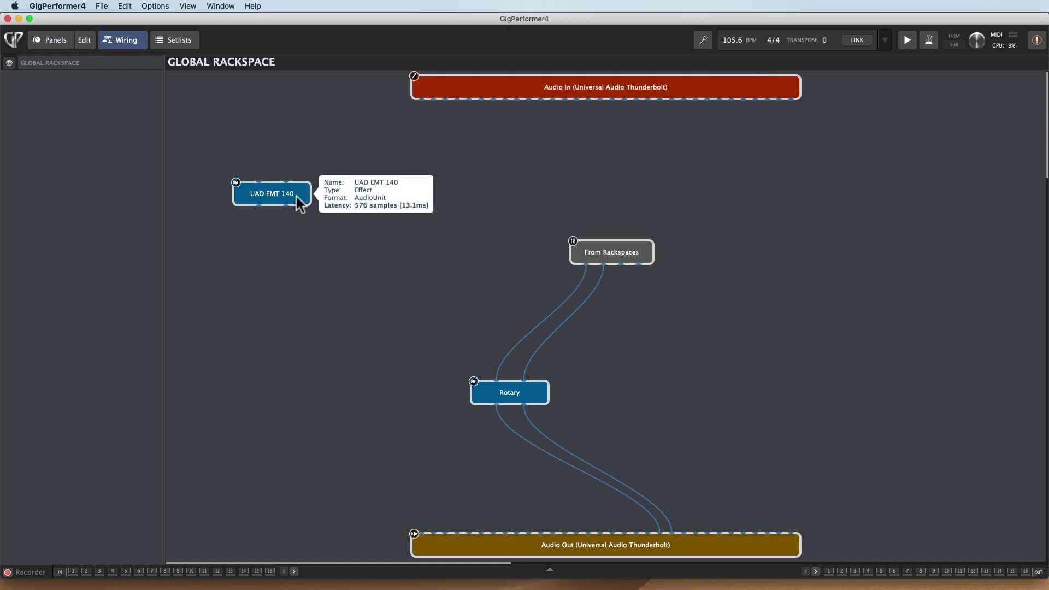
drag(305, 195, 730, 402)
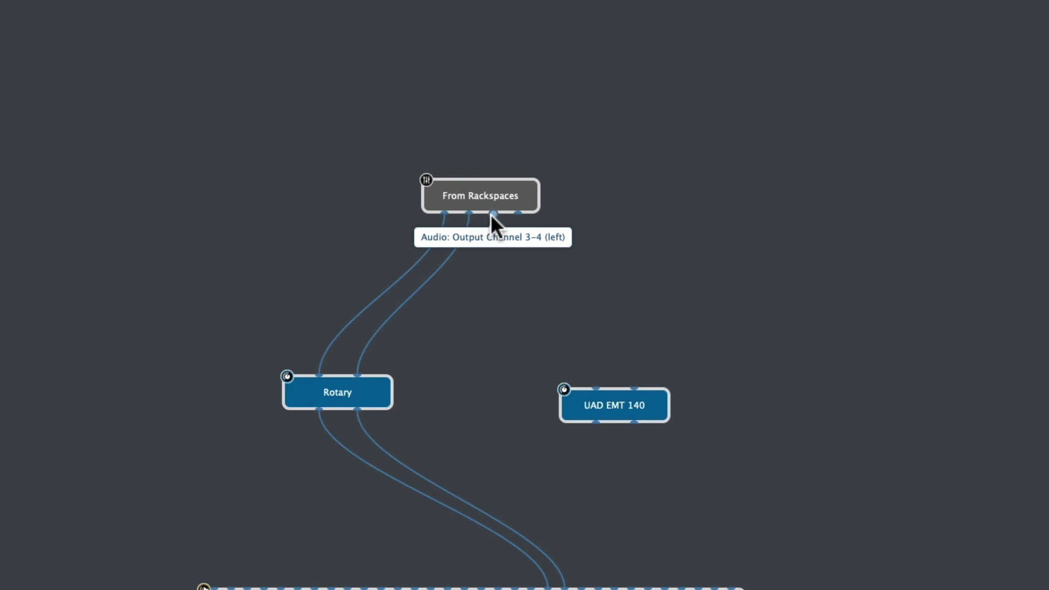
drag(490, 214, 553, 573)
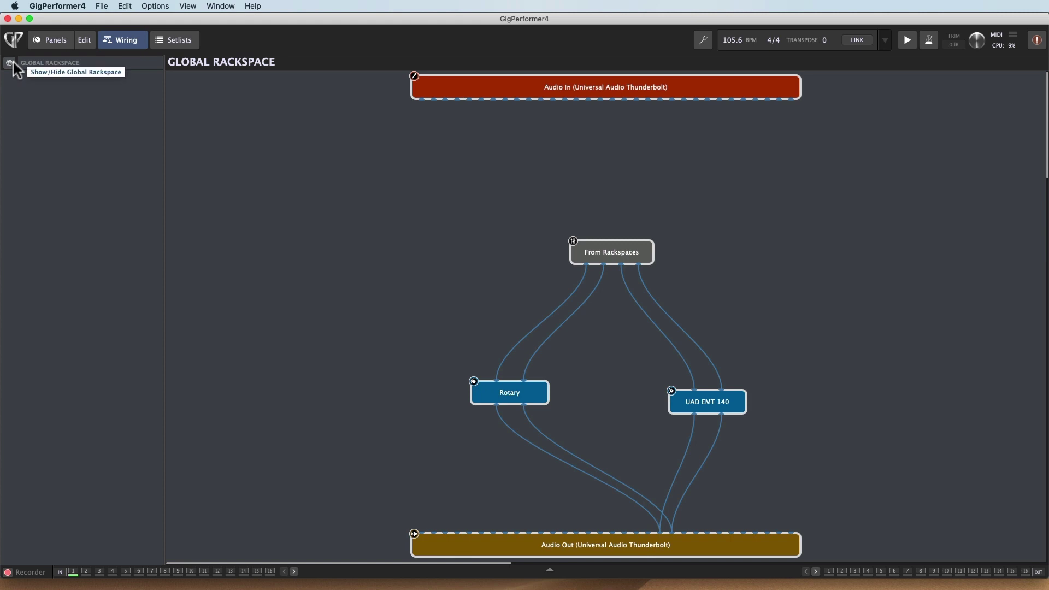
Step: In Guitar Synth, add a second Gain and Balance Control block to the right
click(10, 62)
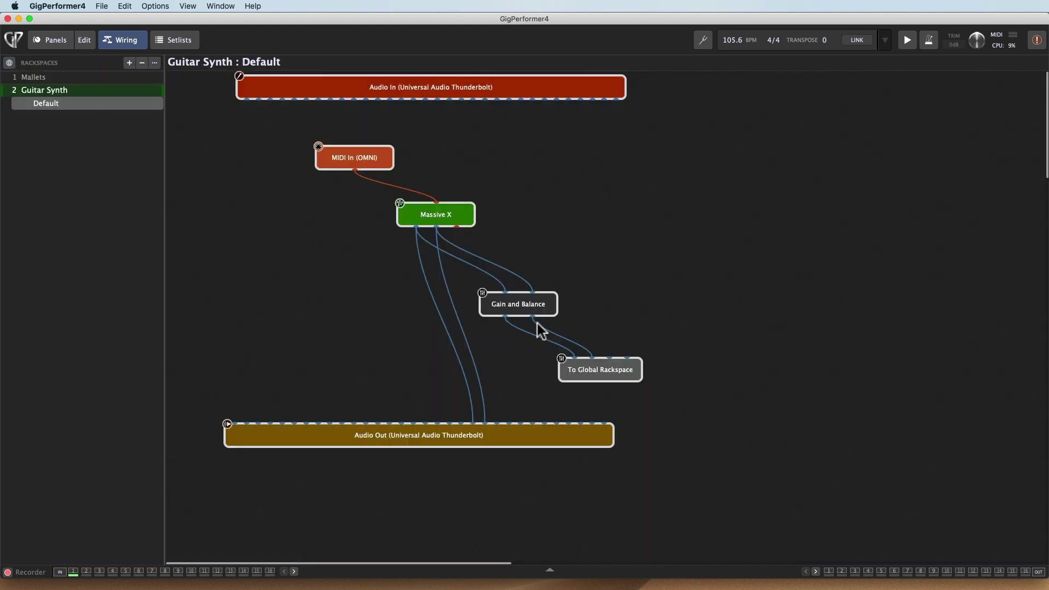
right_click(567, 188)
mouse_move(596, 211)
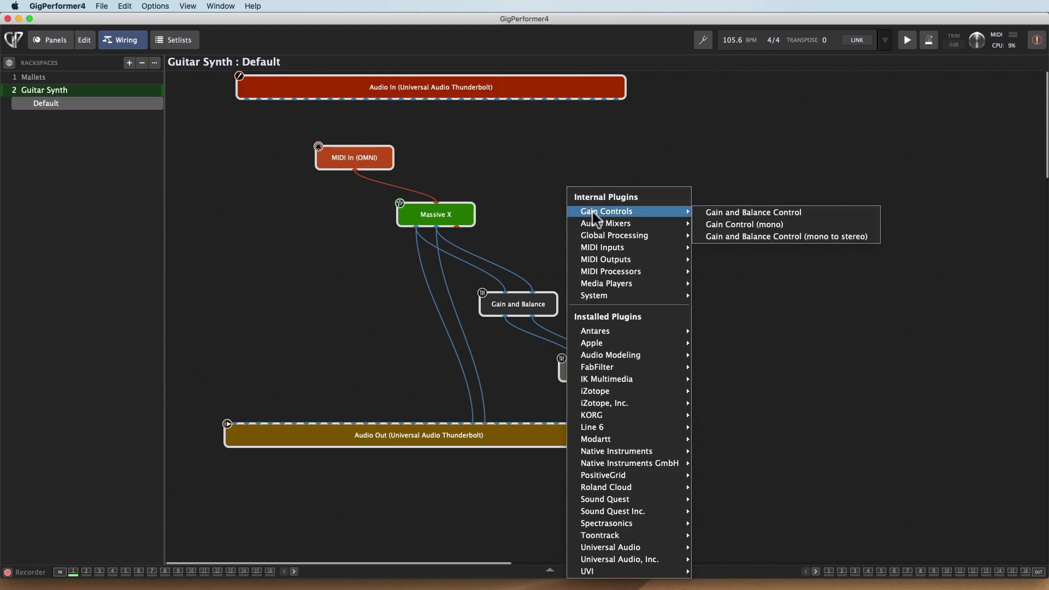
click(780, 214)
drag(566, 188, 647, 299)
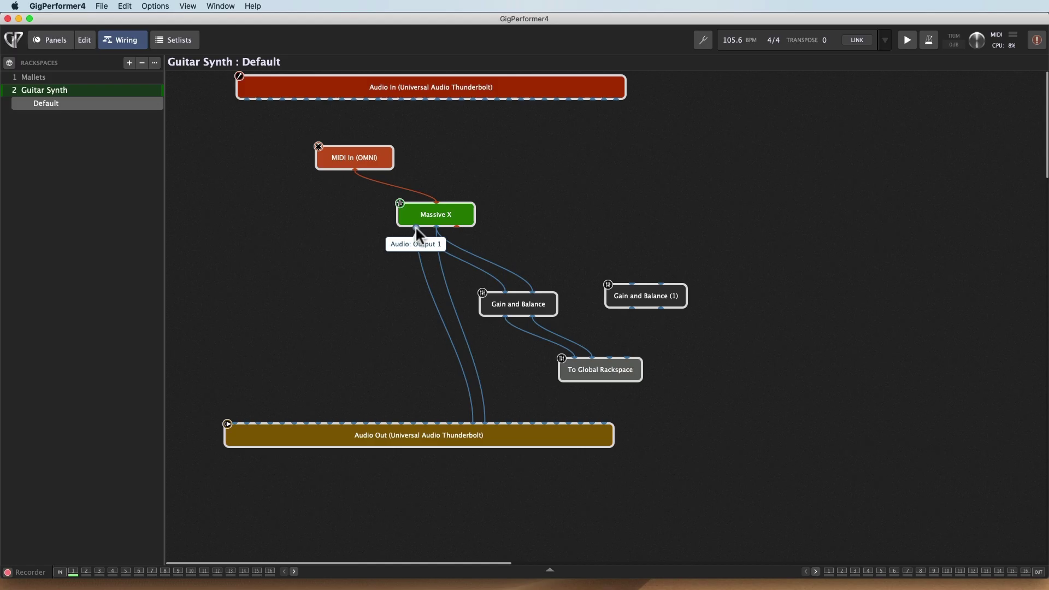
Step: Wire Massive X through Gain and Balance (1) into To Global Rackspace inputs 3-4, and lower the first gain to -12.7 dB
drag(438, 228, 633, 284)
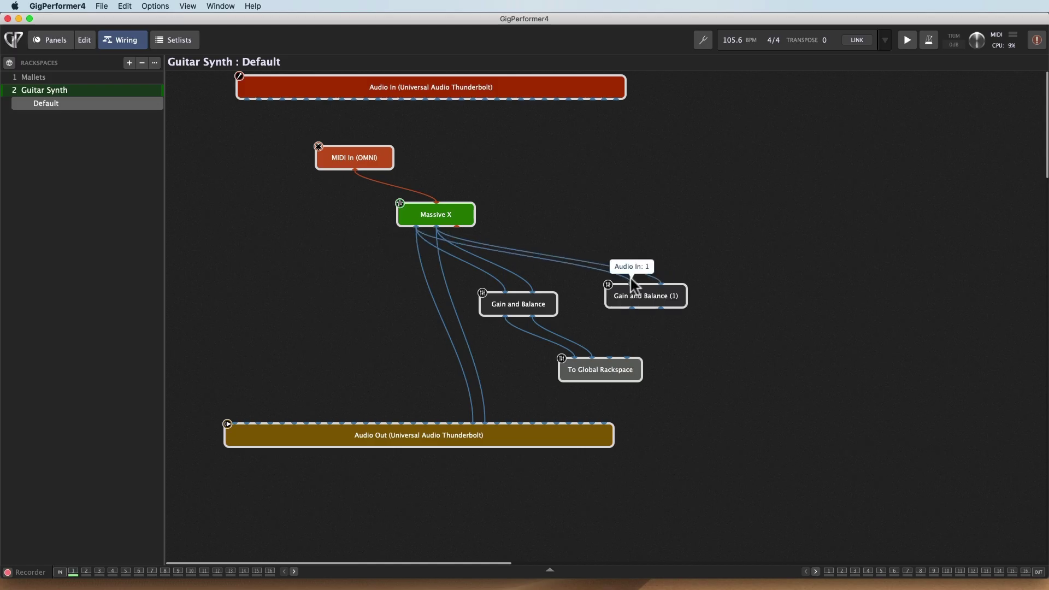
drag(719, 307, 688, 376)
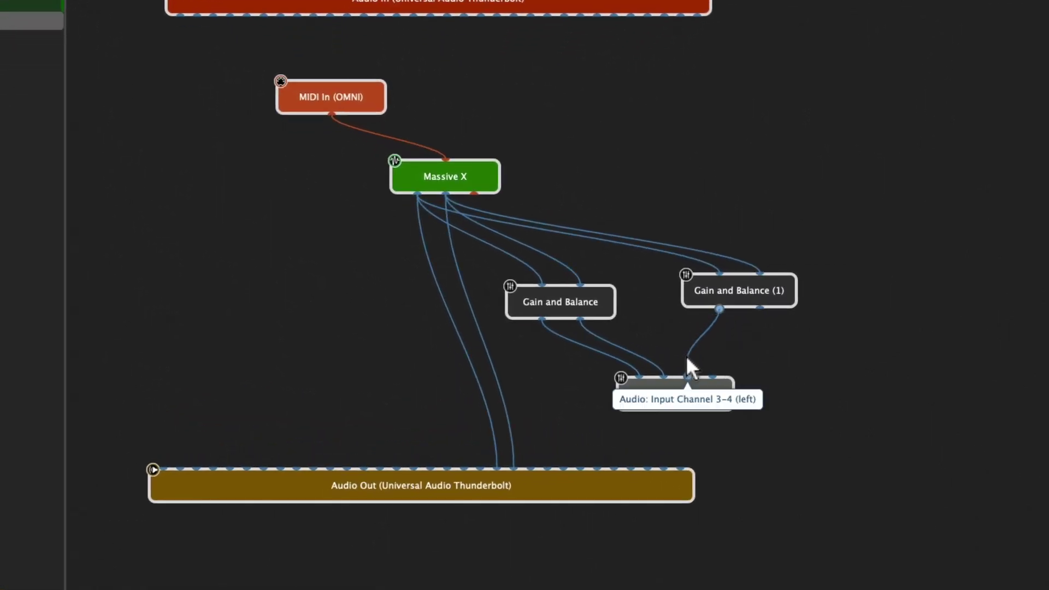
drag(759, 307, 737, 307)
double_click(740, 289)
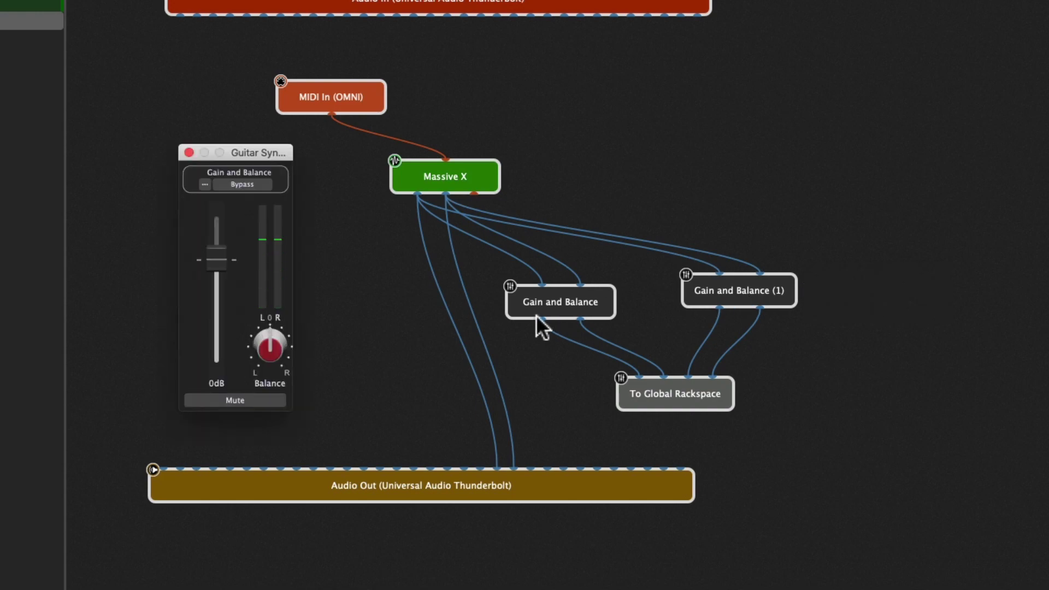
drag(227, 266, 215, 310)
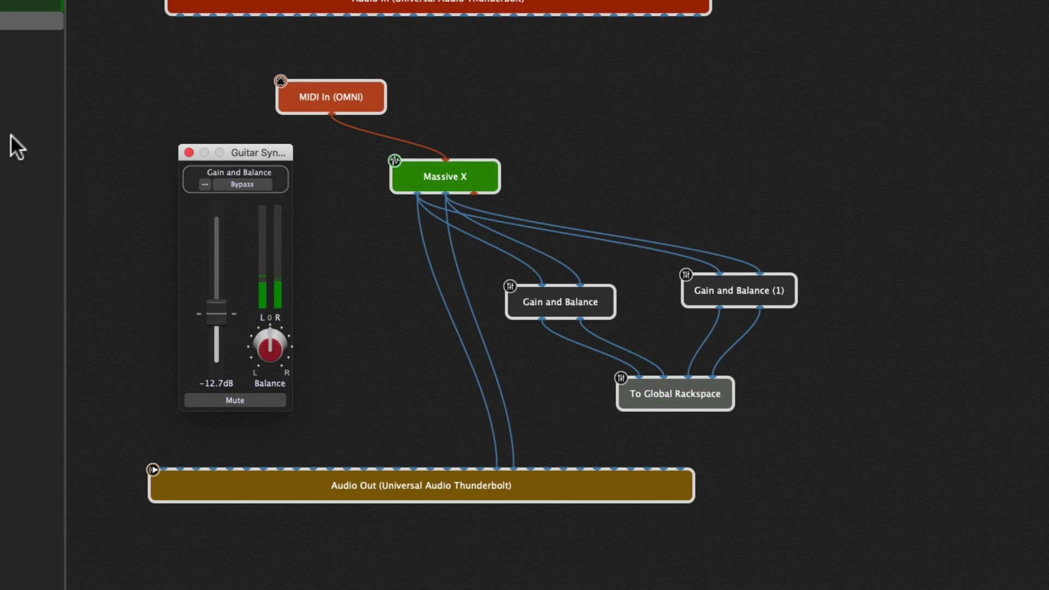
Step: Map the Guitar Synth purple knob to Gain and Balance's Gain parameter
click(62, 41)
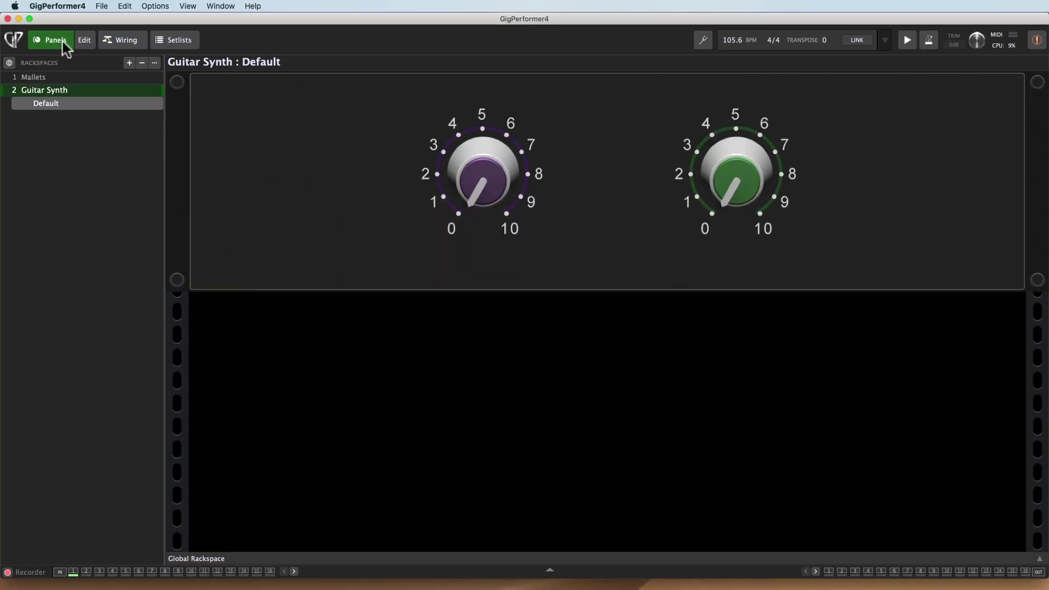
click(84, 41)
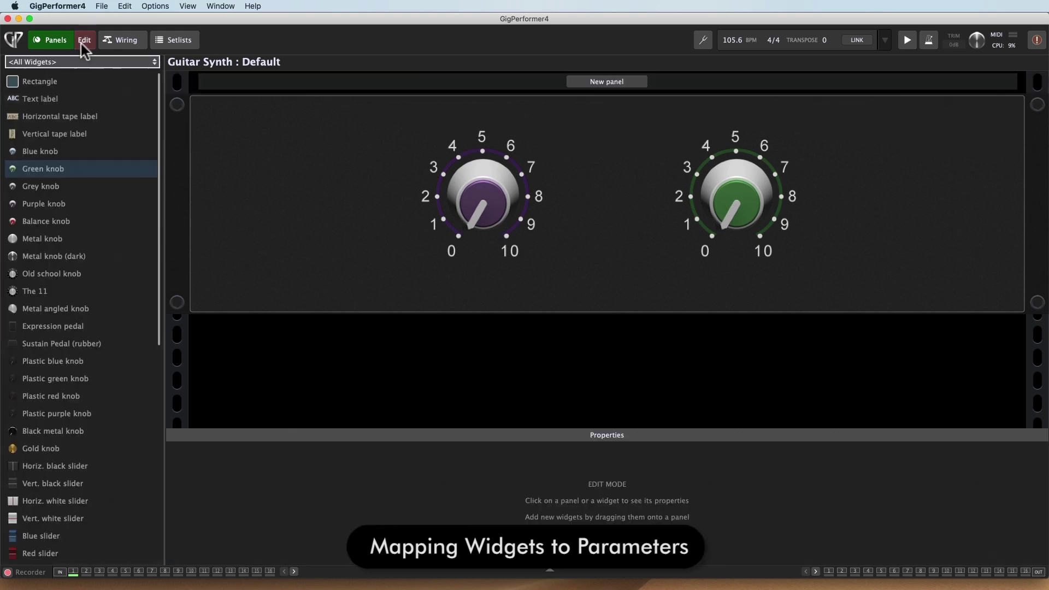
click(486, 189)
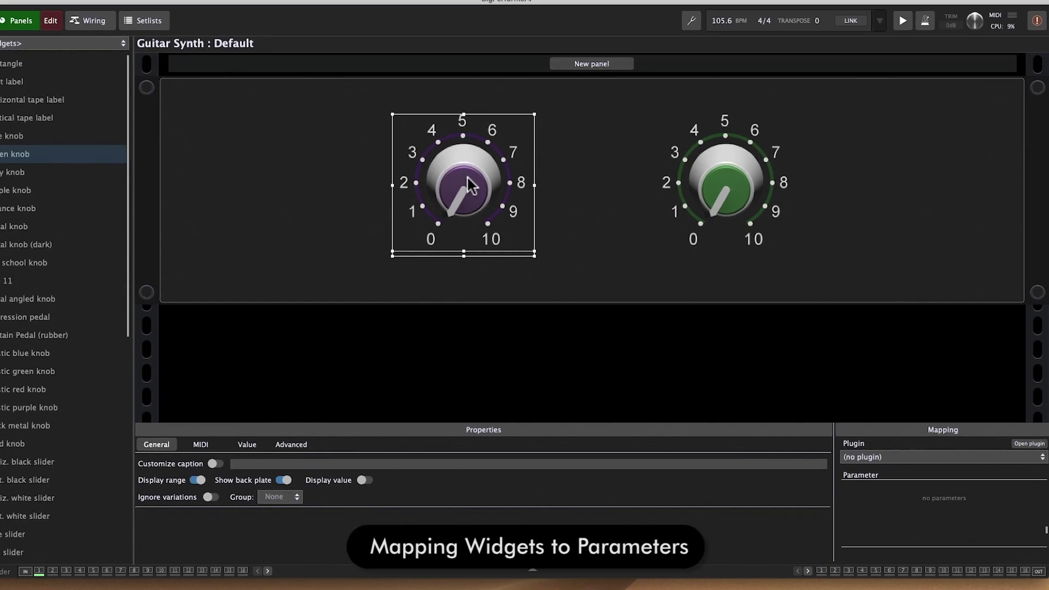
click(867, 443)
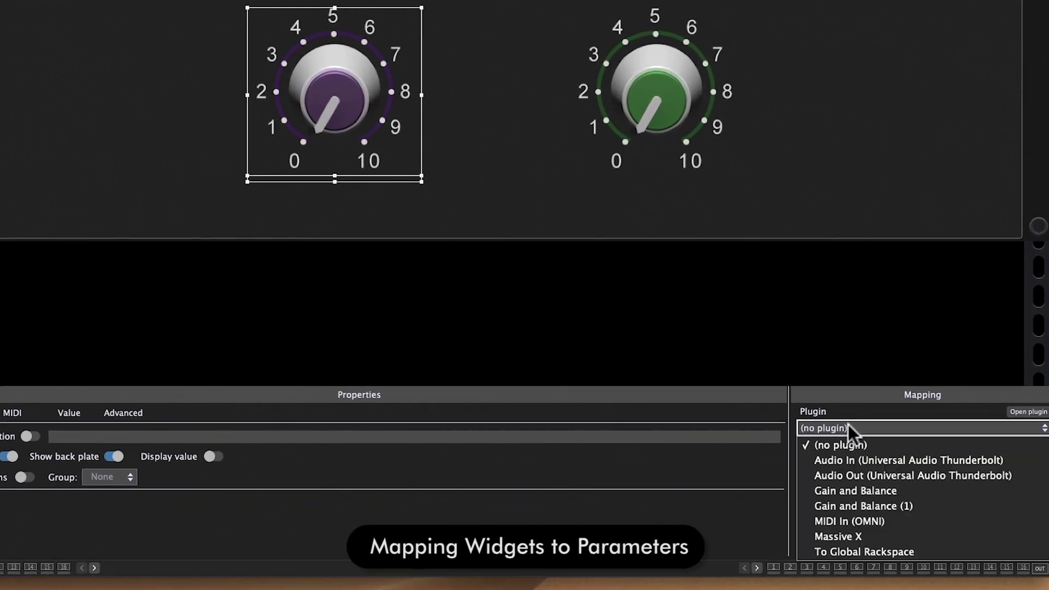
click(860, 489)
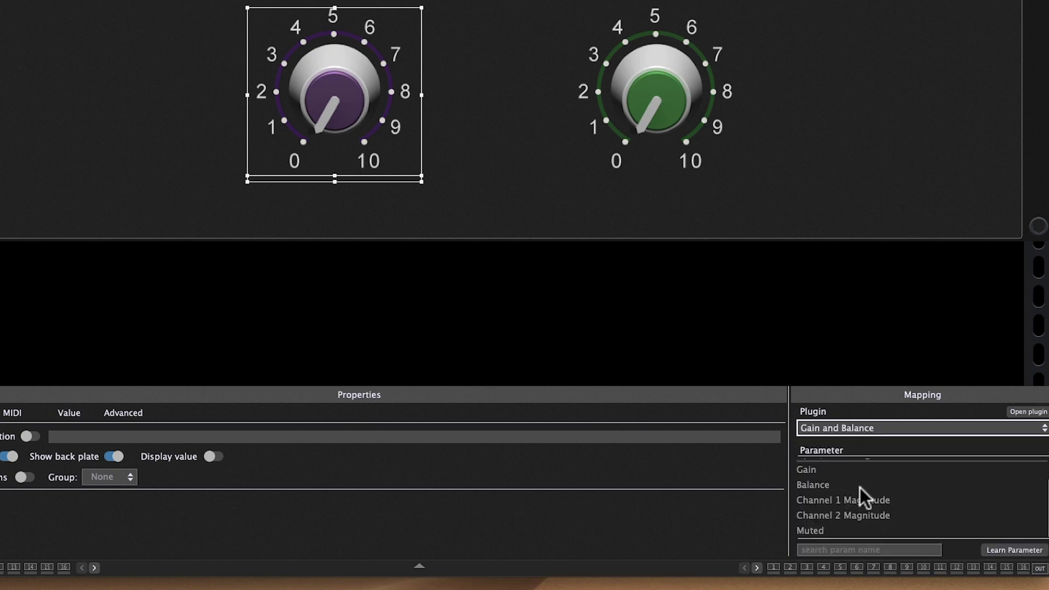
click(846, 471)
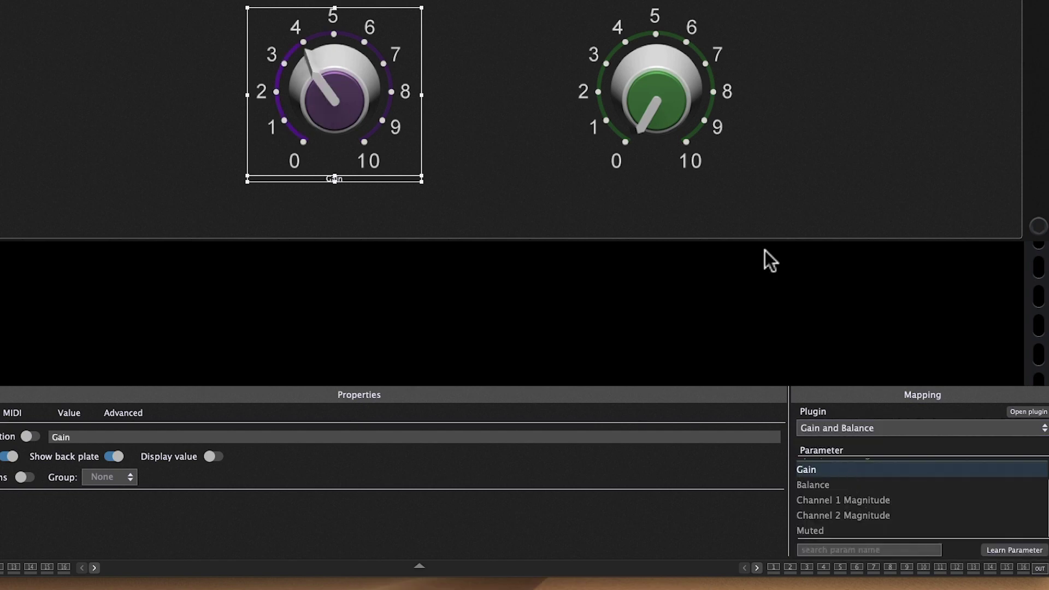
Step: Map the green knob to Gain and Balance (1)'s Gain, then leave edit mode and test both knobs
click(643, 107)
click(838, 428)
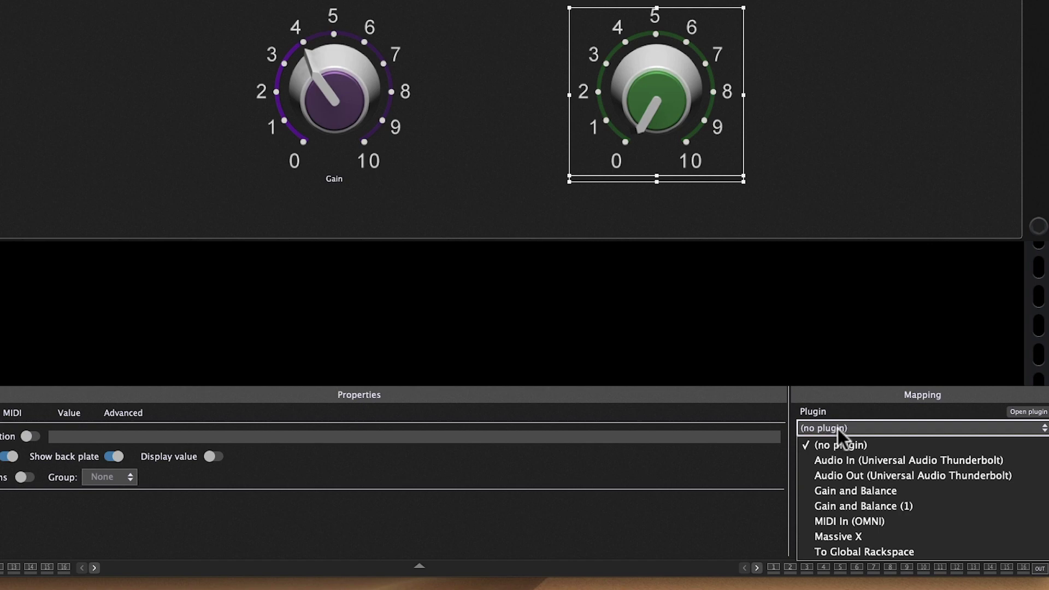
click(861, 504)
click(841, 469)
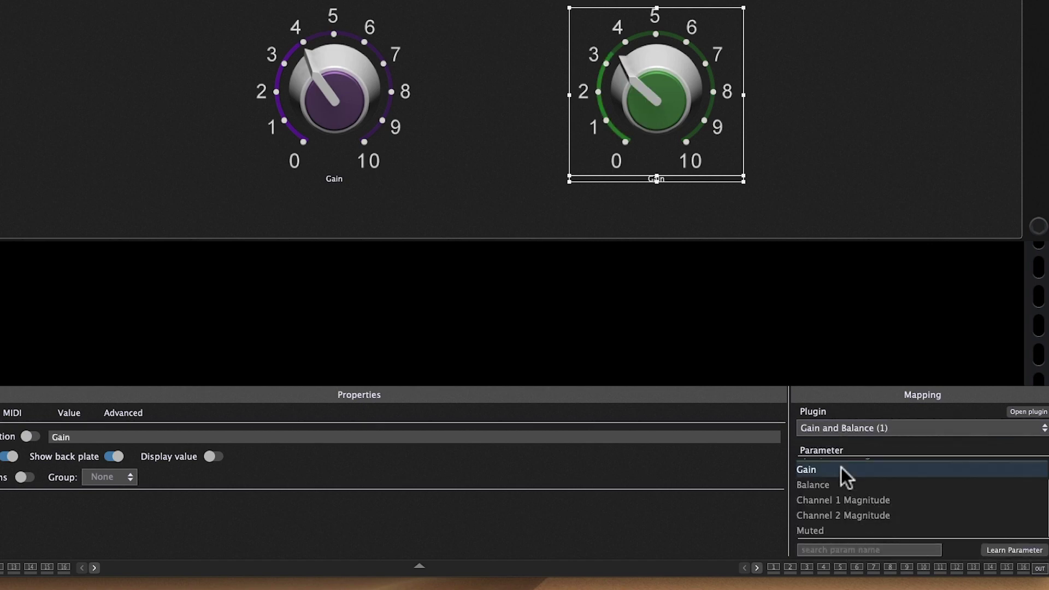
key(super+e)
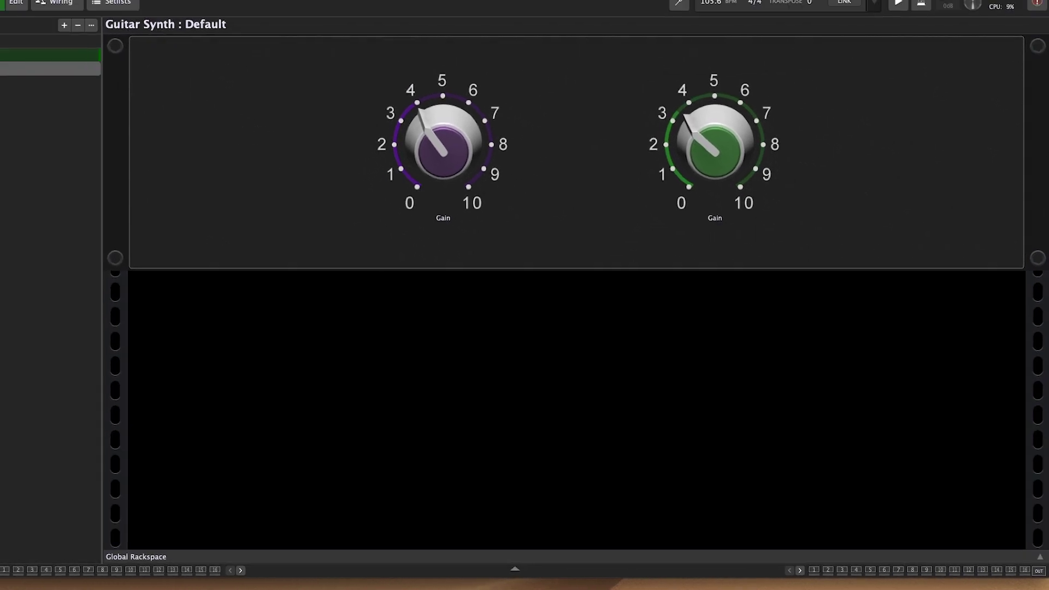
drag(474, 185, 467, 164)
drag(754, 183, 744, 155)
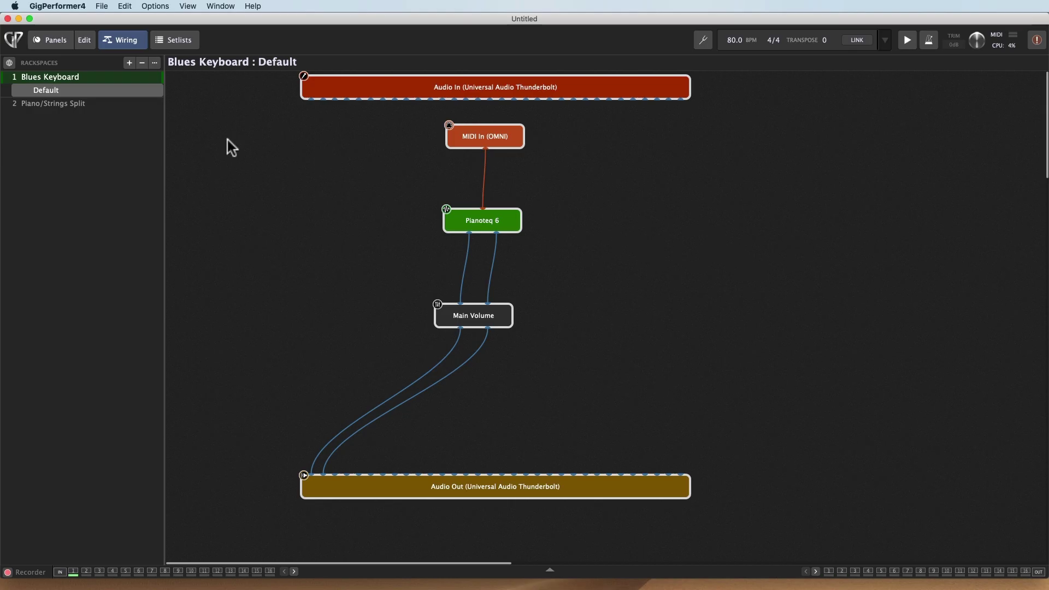
Step: Insert a Send To Global Rackspace block into the Blues Keyboard wiring
click(10, 62)
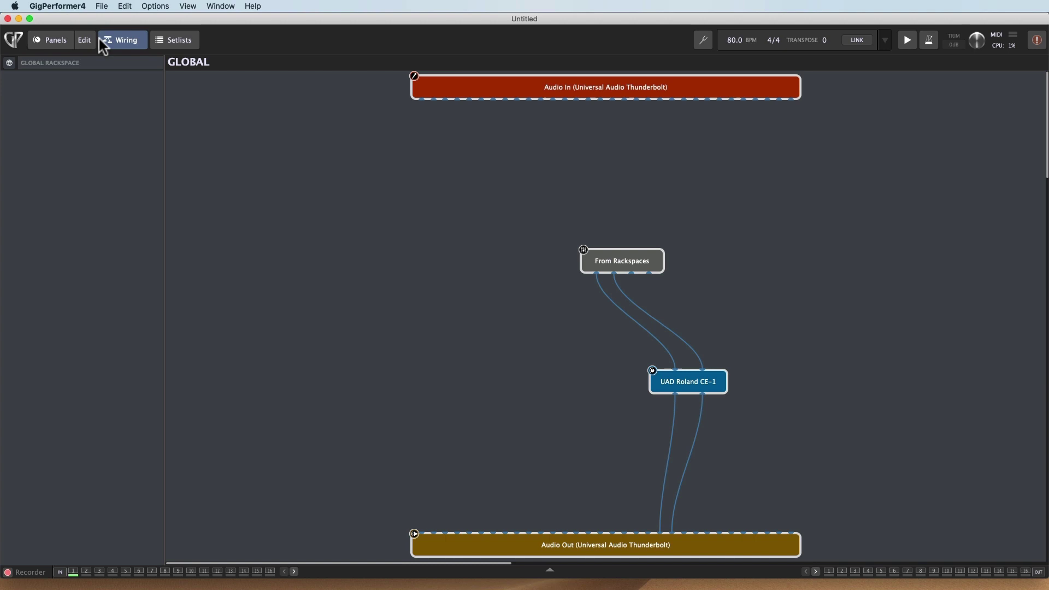
click(9, 63)
right_click(621, 267)
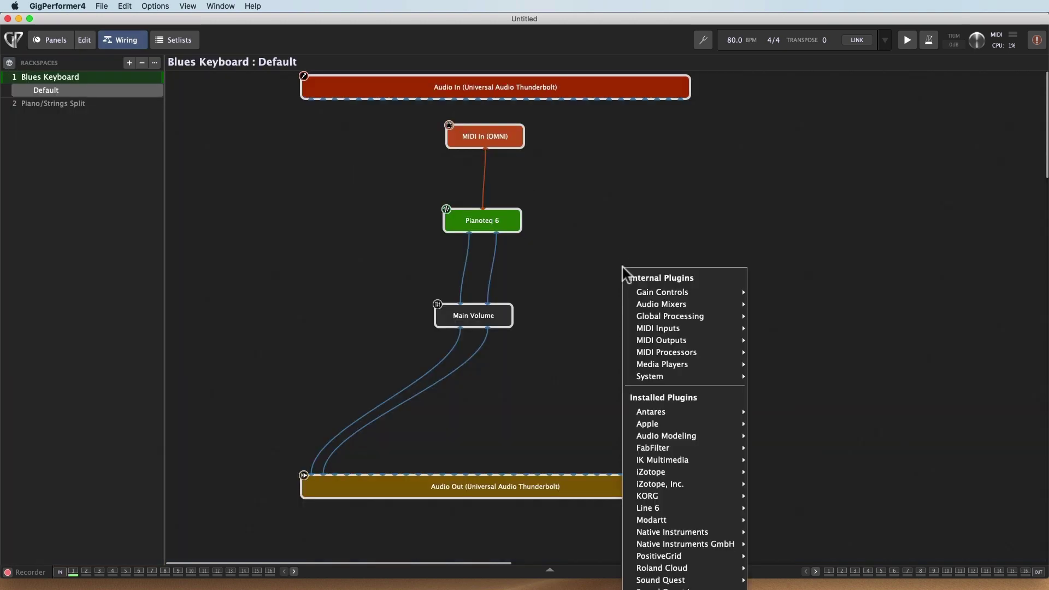
mouse_move(657, 319)
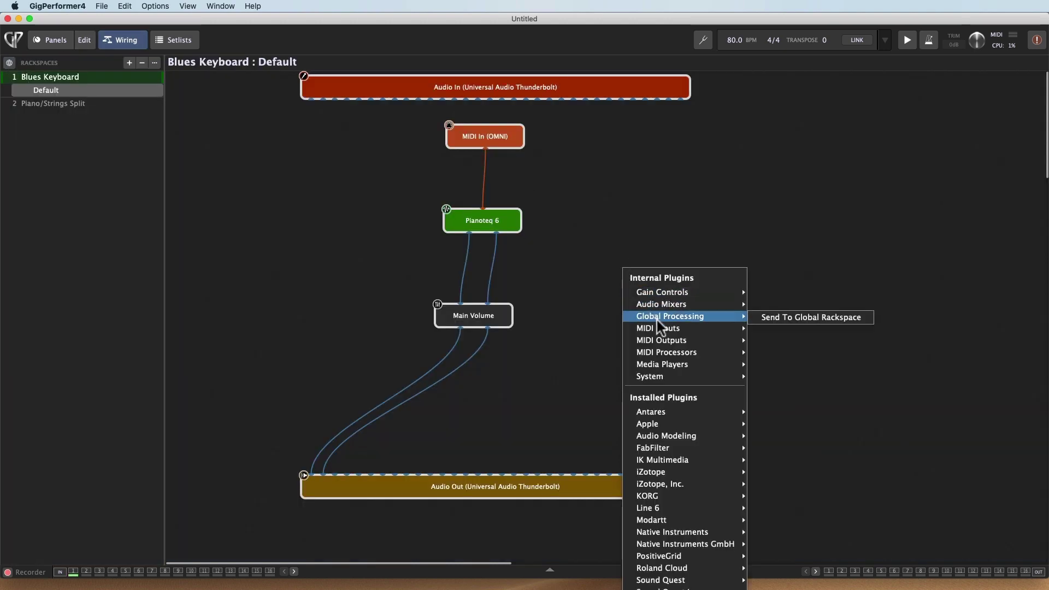
click(790, 318)
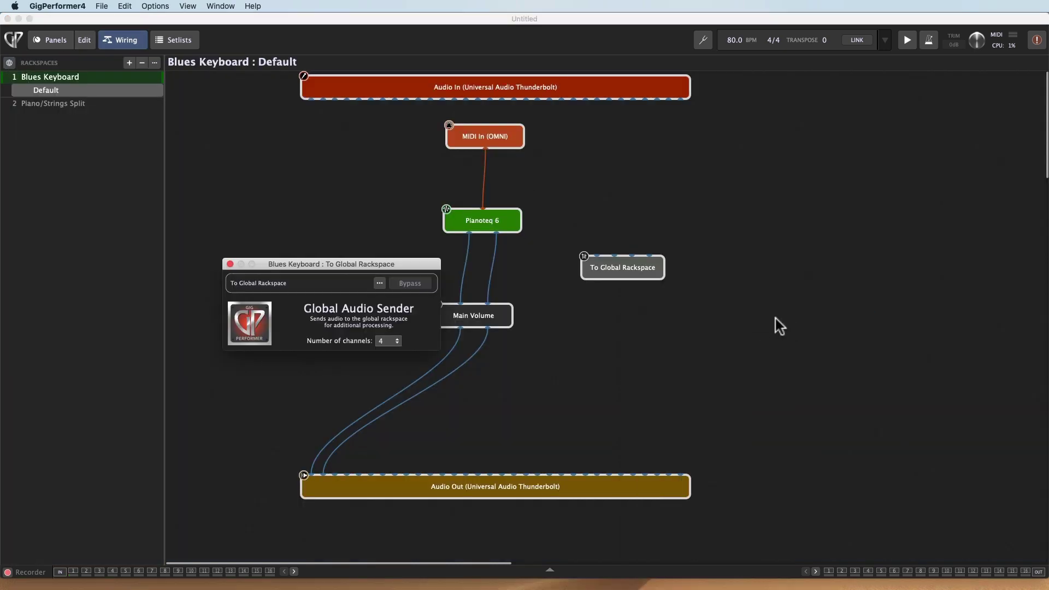
click(230, 265)
Step: Wire Pianoteq 6's outputs into To Global Rackspace, then turn the panel knob from about 4.5 to 6.5
drag(470, 234, 638, 308)
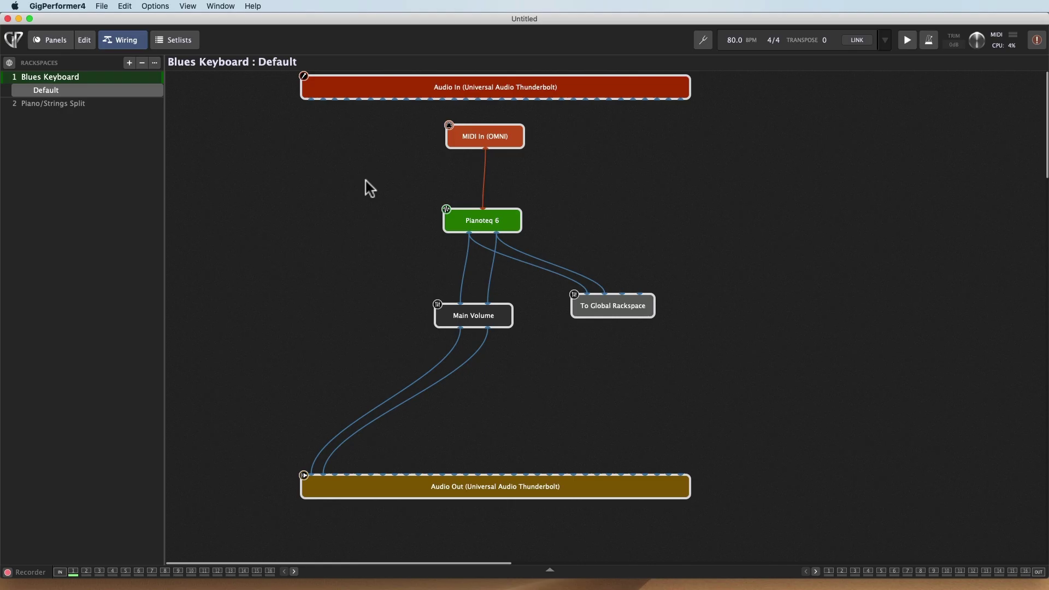
click(64, 44)
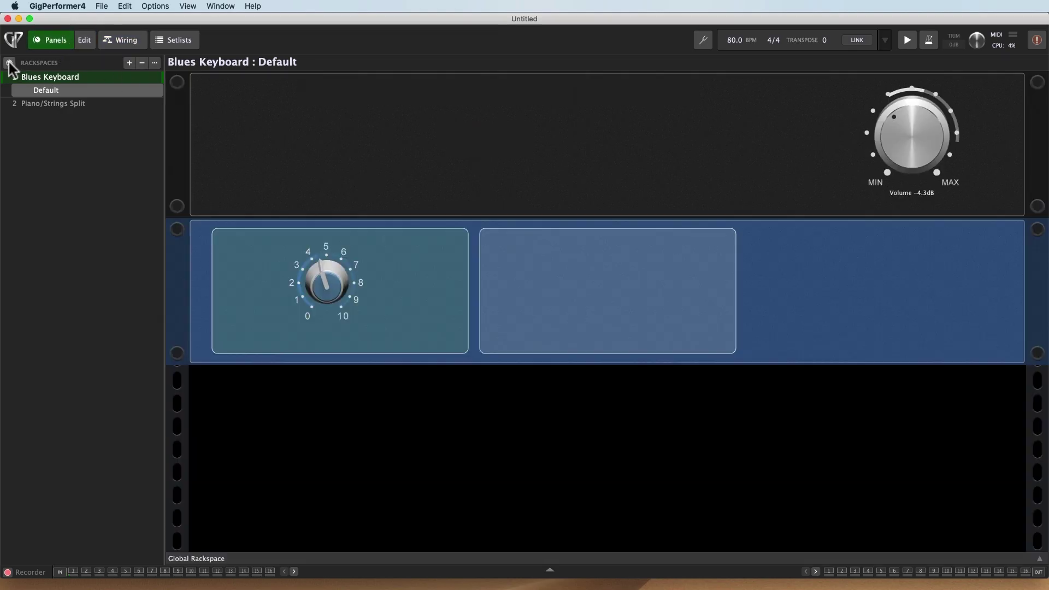
drag(330, 289, 337, 252)
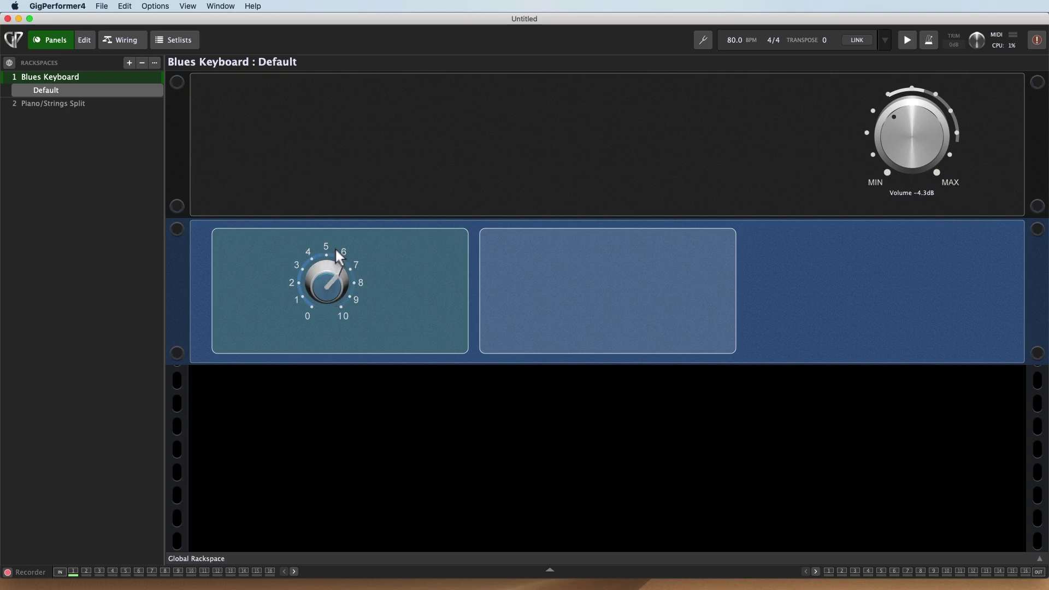
Step: Place a blue knob on the Global rackspace panel in edit mode
click(10, 64)
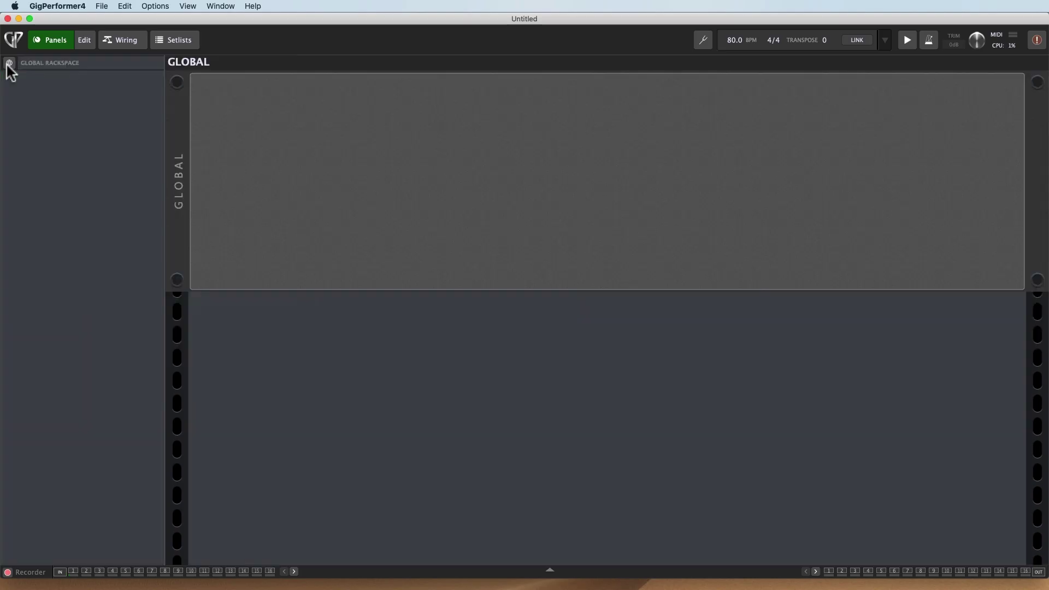
click(91, 45)
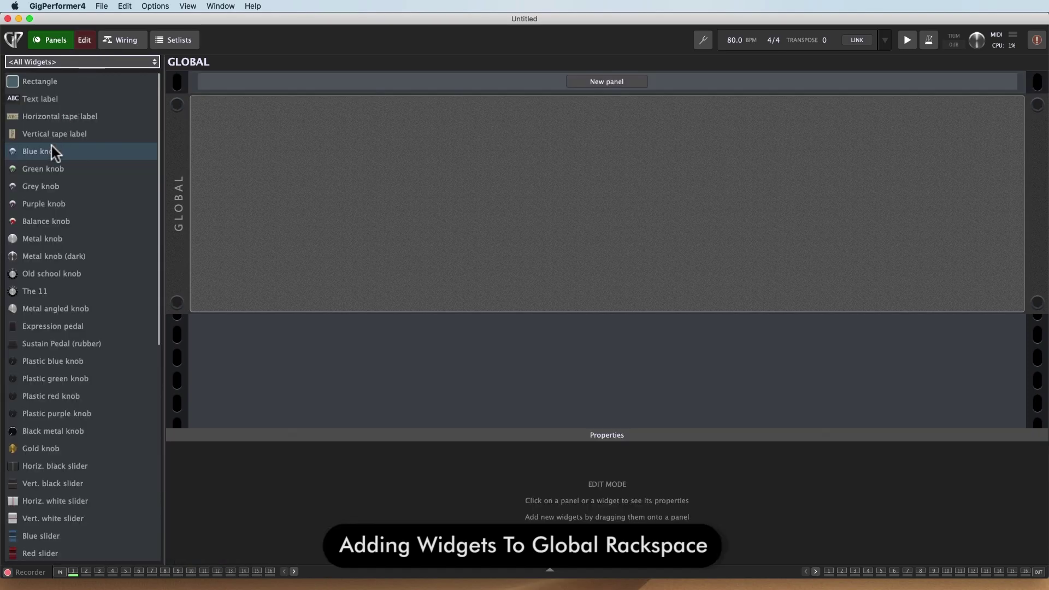
drag(45, 157, 377, 191)
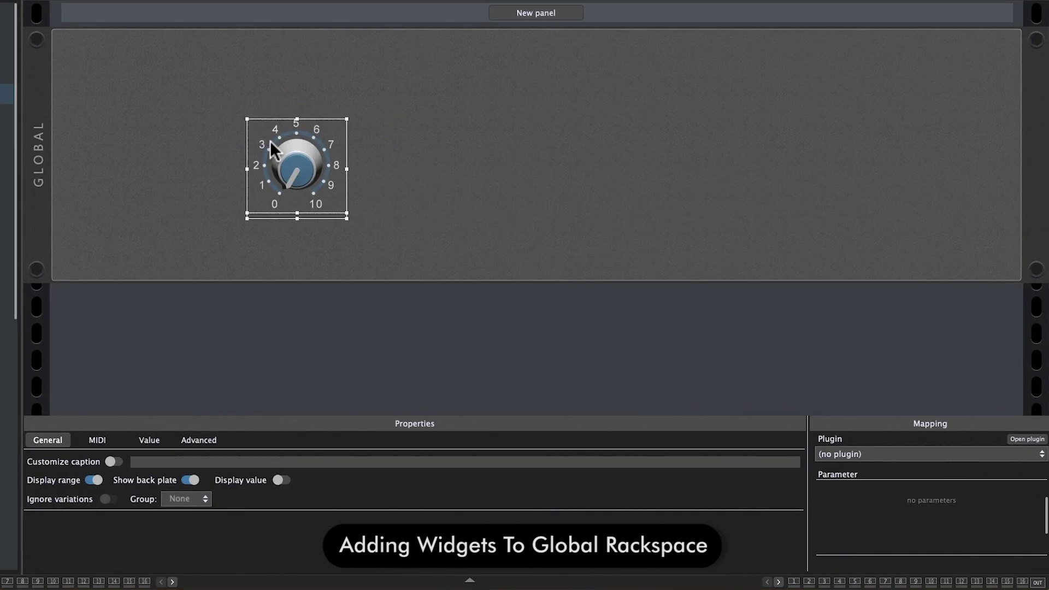
Step: Map the blue knob to UAD Roland CE-1's Rate and enable a custom caption
click(857, 448)
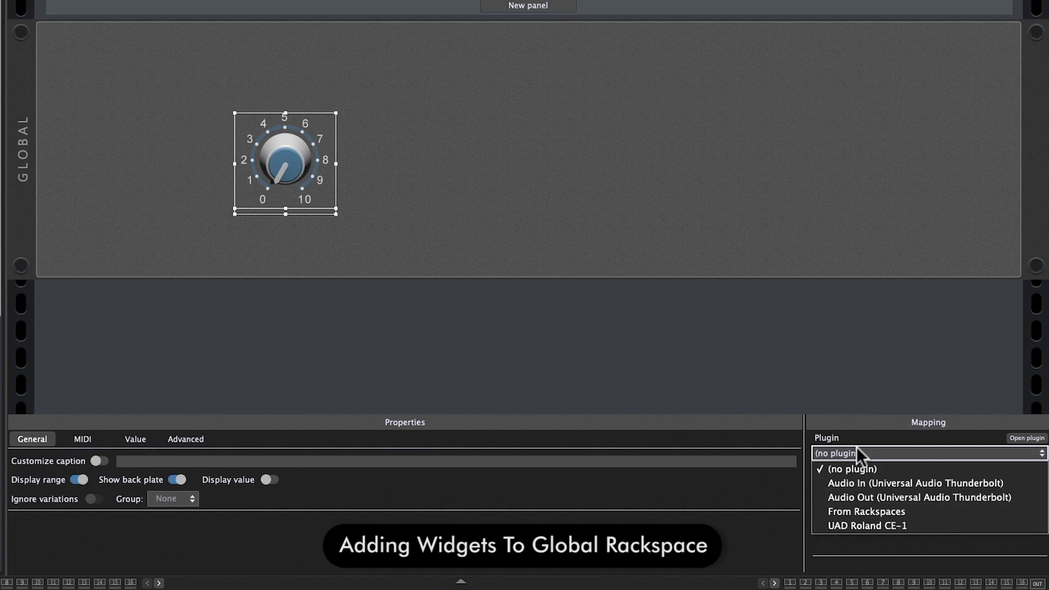
click(863, 520)
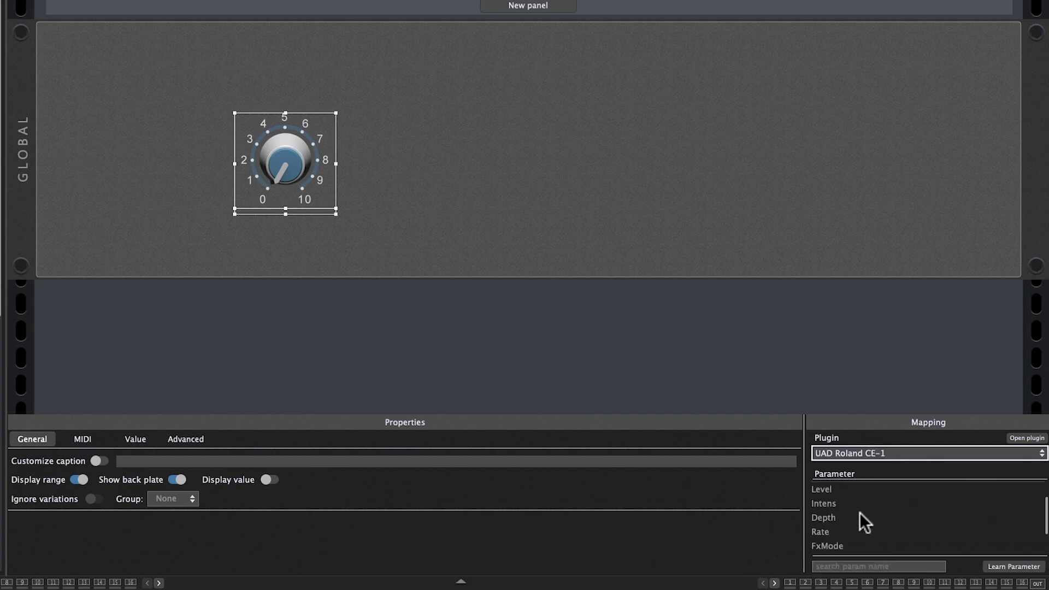
scroll(860, 509, down, 1)
scroll(860, 507, up, 2)
scroll(860, 507, up, 1)
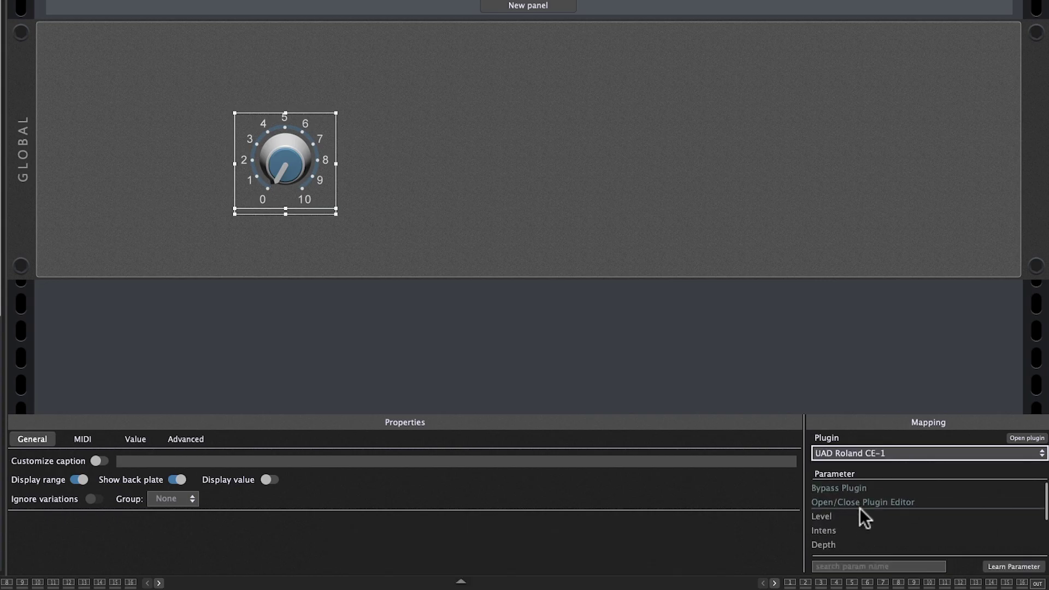
scroll(860, 507, down, 4)
click(850, 514)
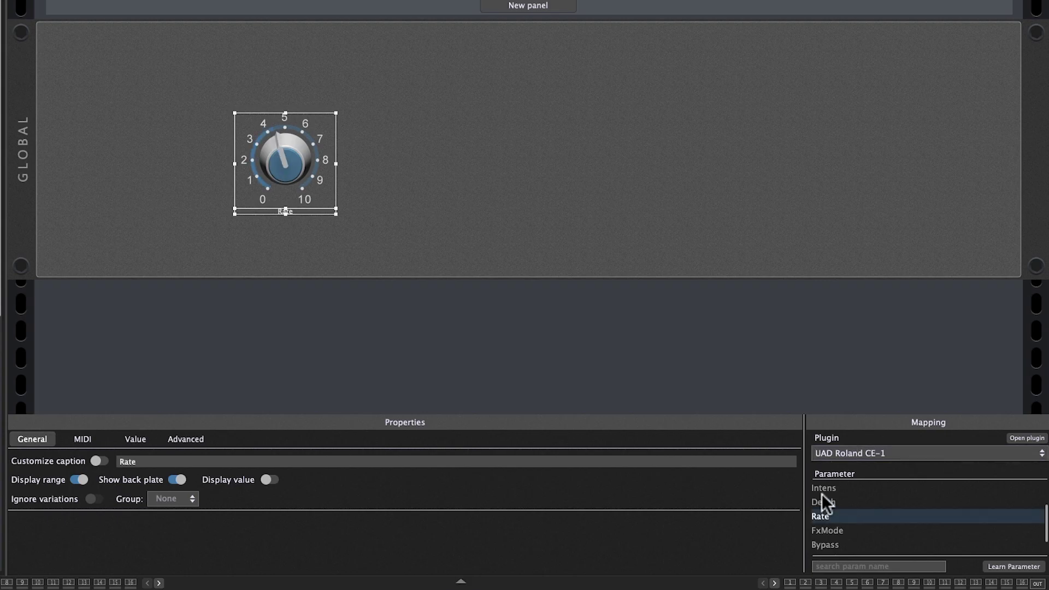
click(97, 460)
click(117, 461)
Step: Caption the knob 'Vib Rate', assign it to global parameter Param 0, and turn it to about 2
text(Vib)
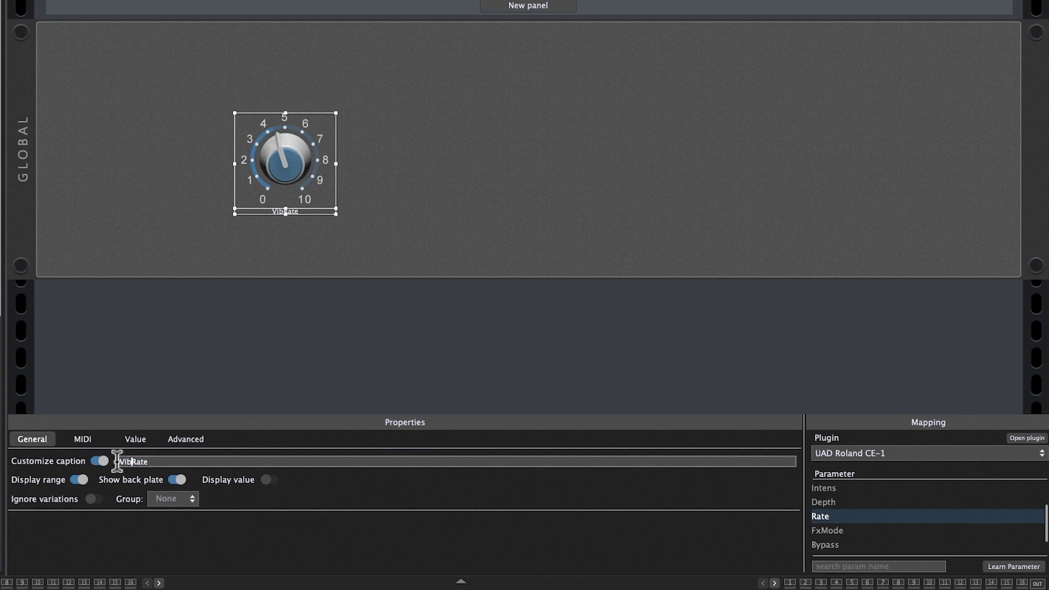
click(203, 436)
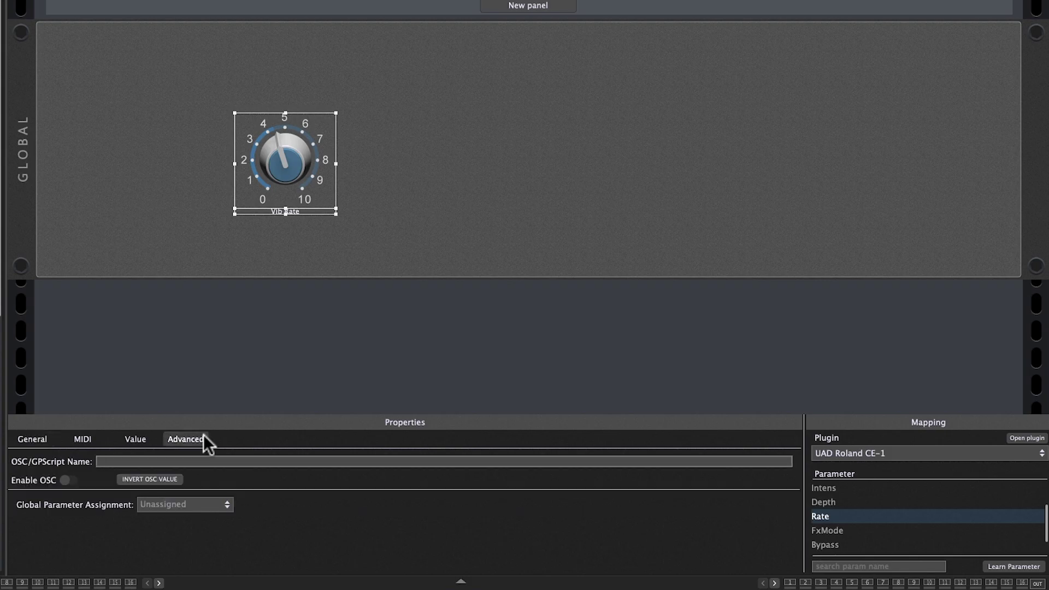
click(206, 501)
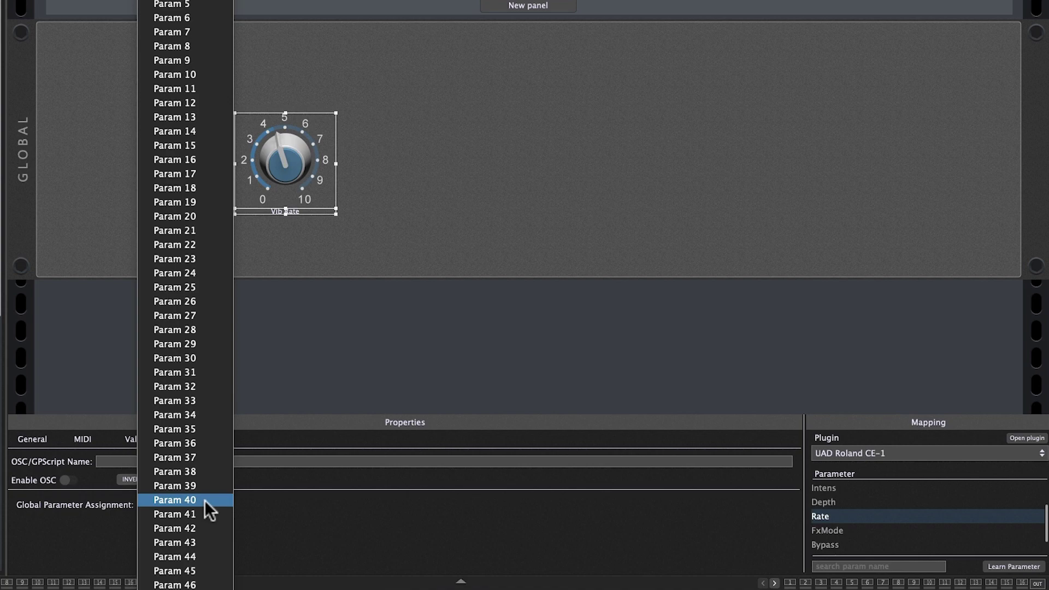
click(304, 6)
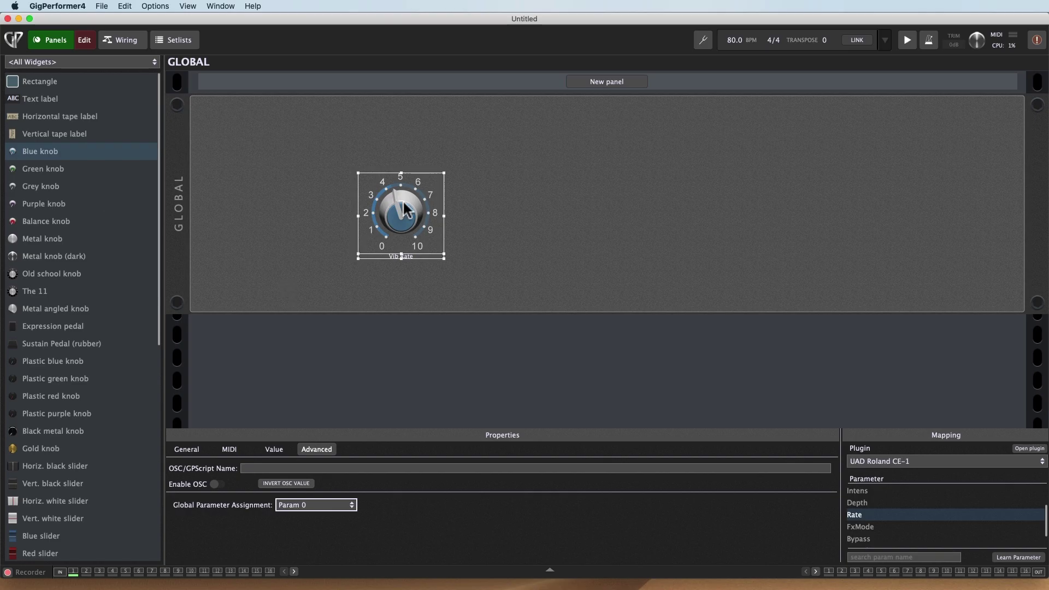
click(56, 40)
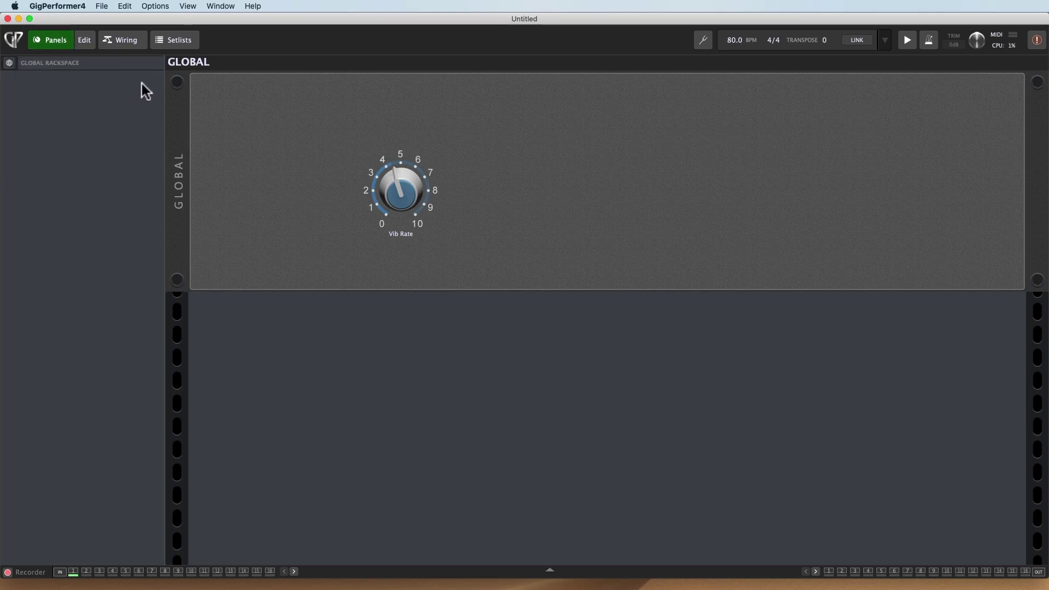
drag(410, 200, 405, 222)
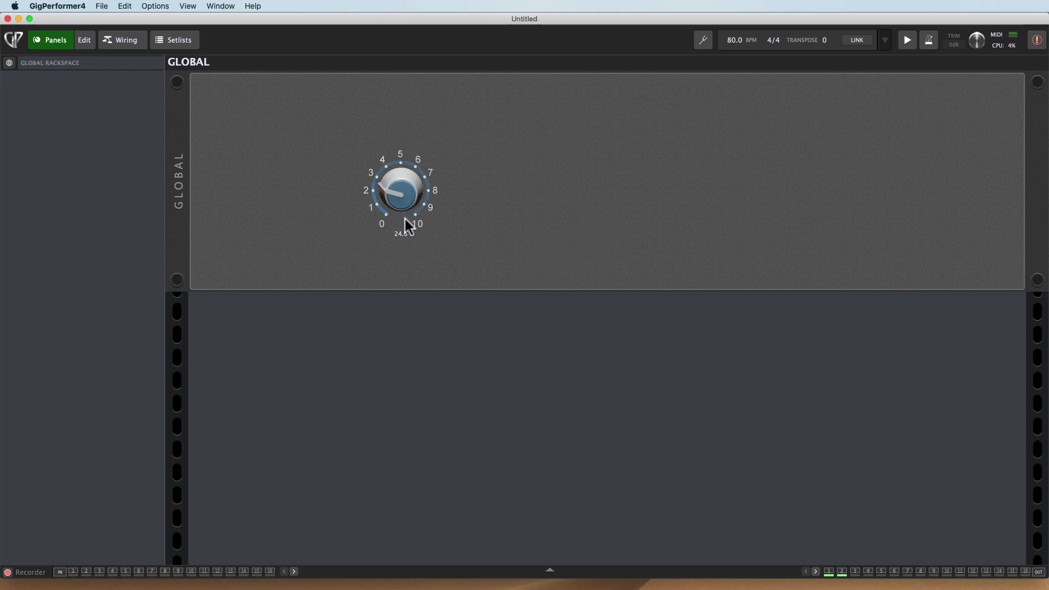
Step: Map the Blues Keyboard knob to To Global Rackspace's '0 Vib Rate' parameter
click(10, 63)
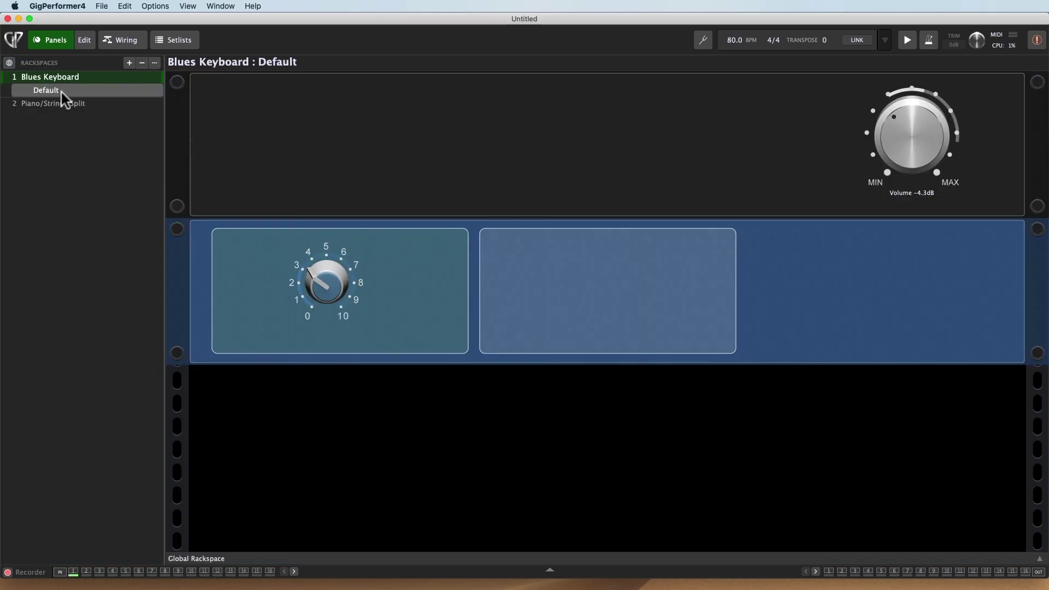
click(84, 40)
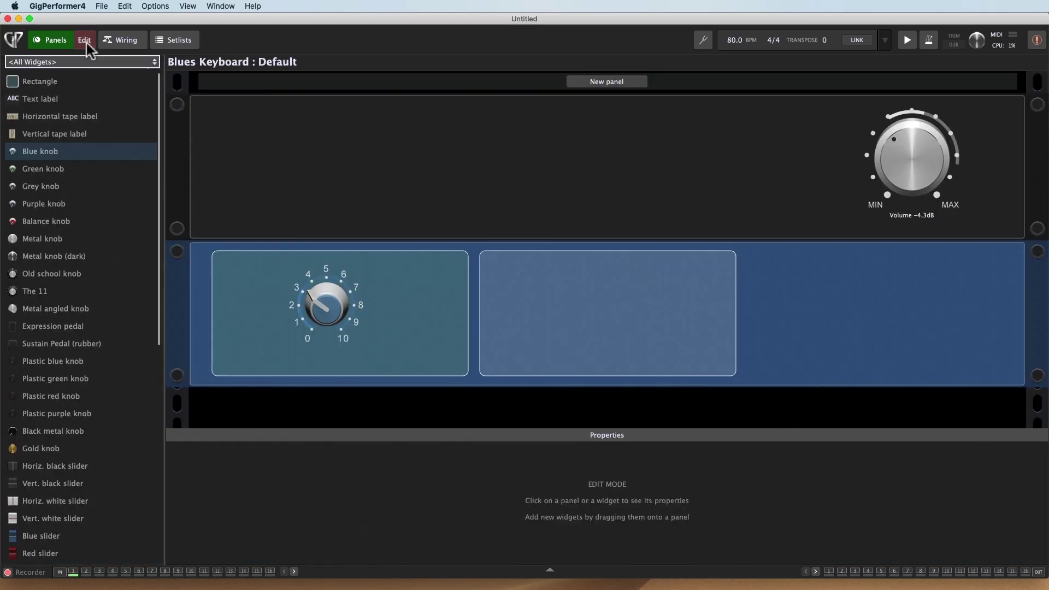
click(326, 307)
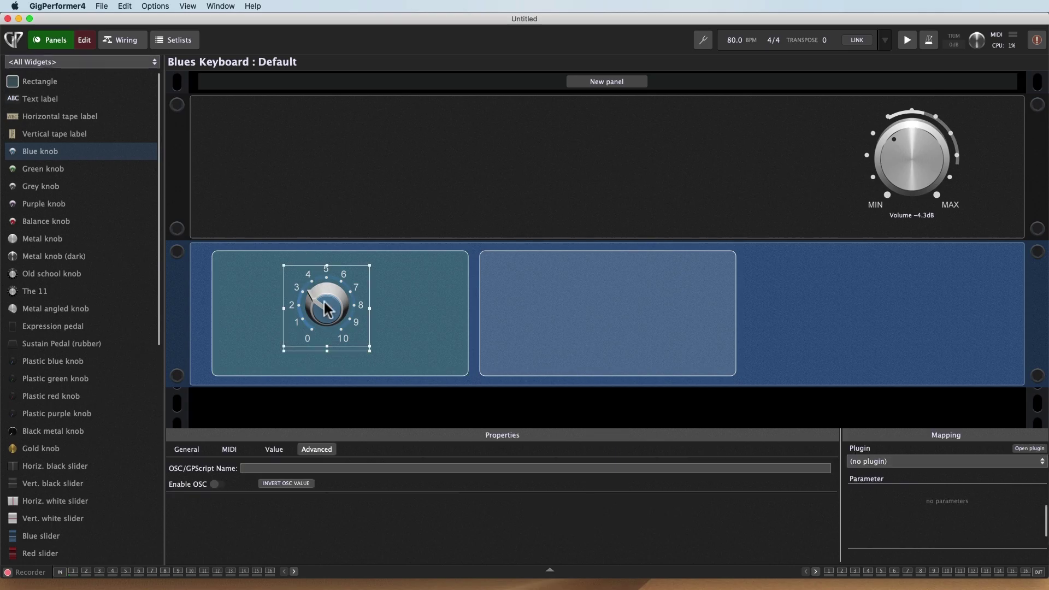
click(924, 463)
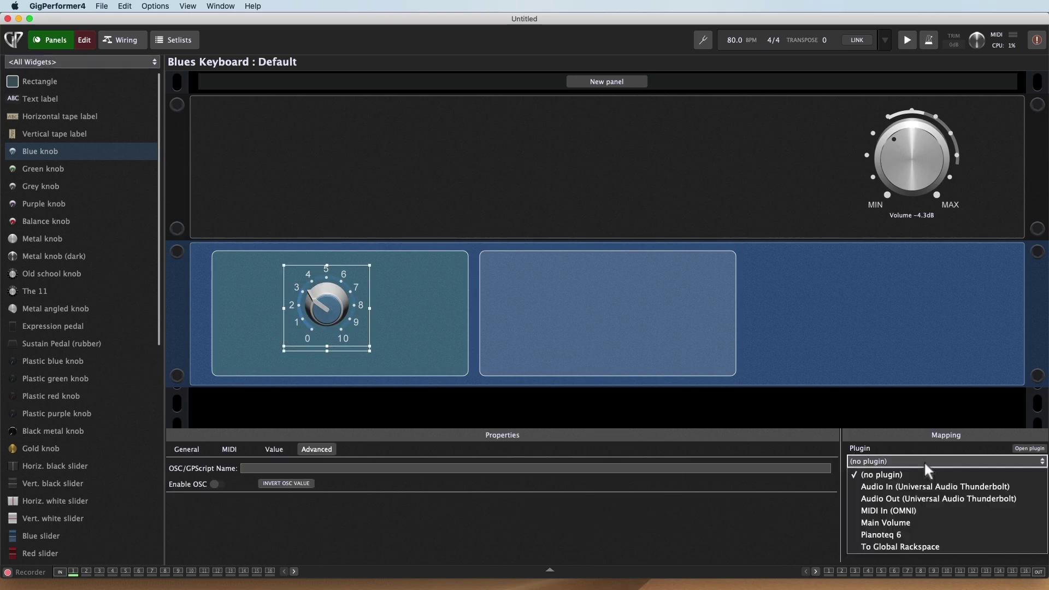
click(935, 545)
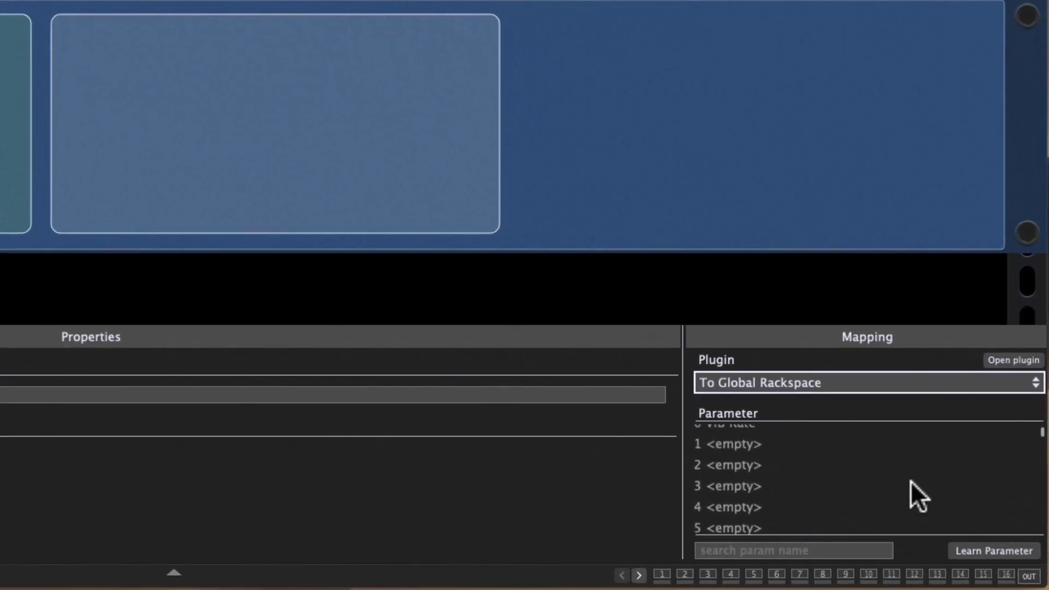
scroll(910, 481, up, 2)
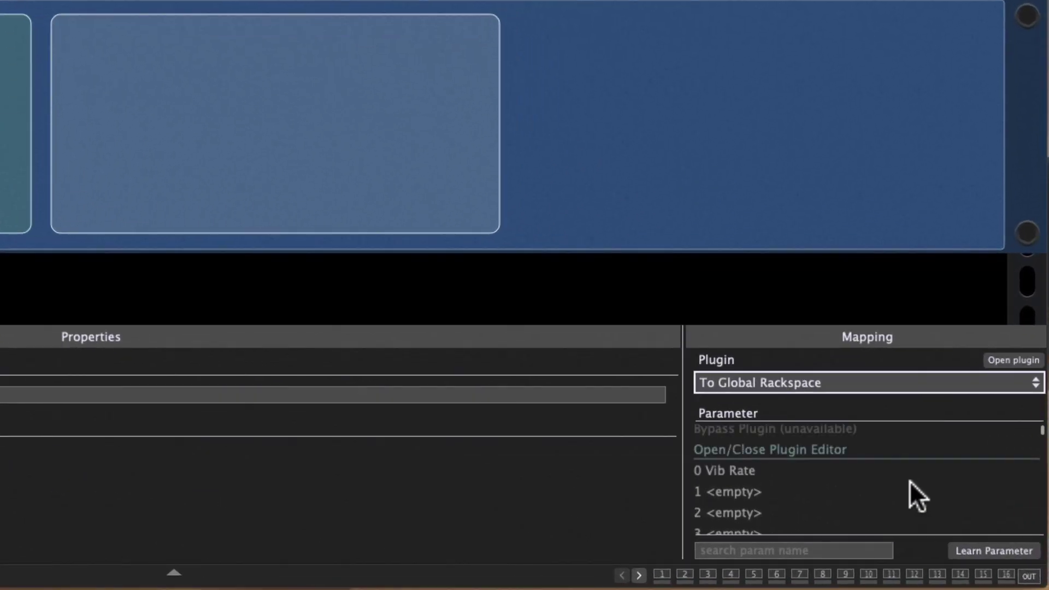
click(721, 470)
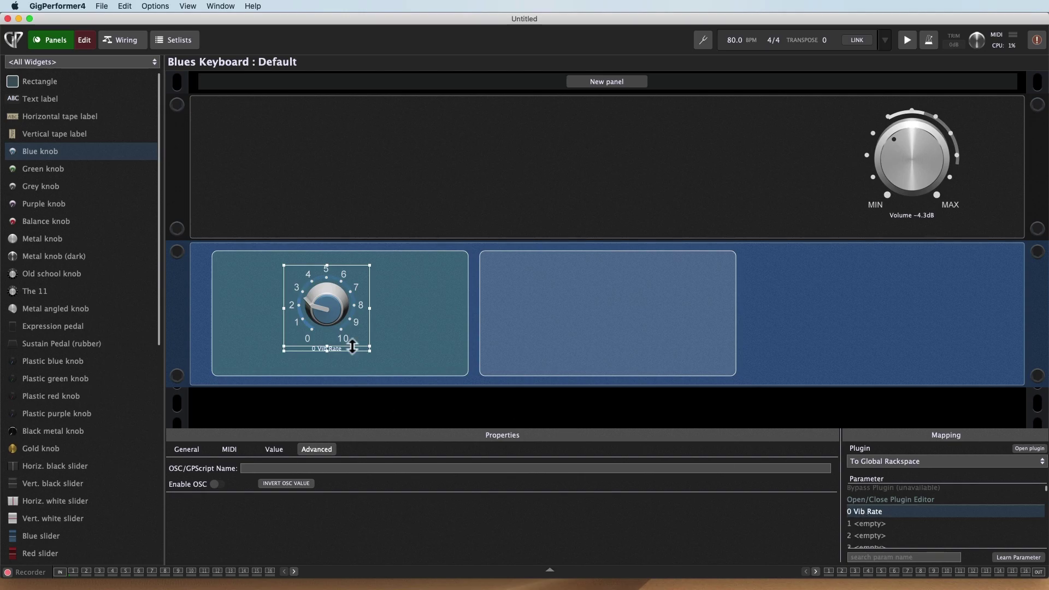
Step: Set the vibrato rate to about 0.9, then create Variation 1 with a lower rate
click(48, 41)
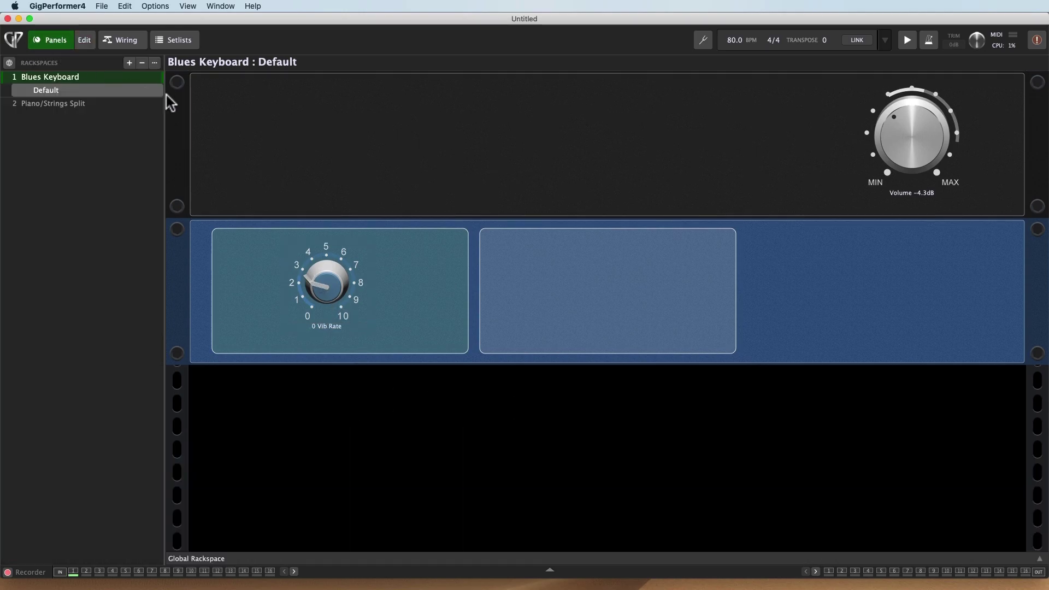
mouse_move(330, 288)
mouse_down()
mouse_move(322, 191)
mouse_move(326, 293)
mouse_up()
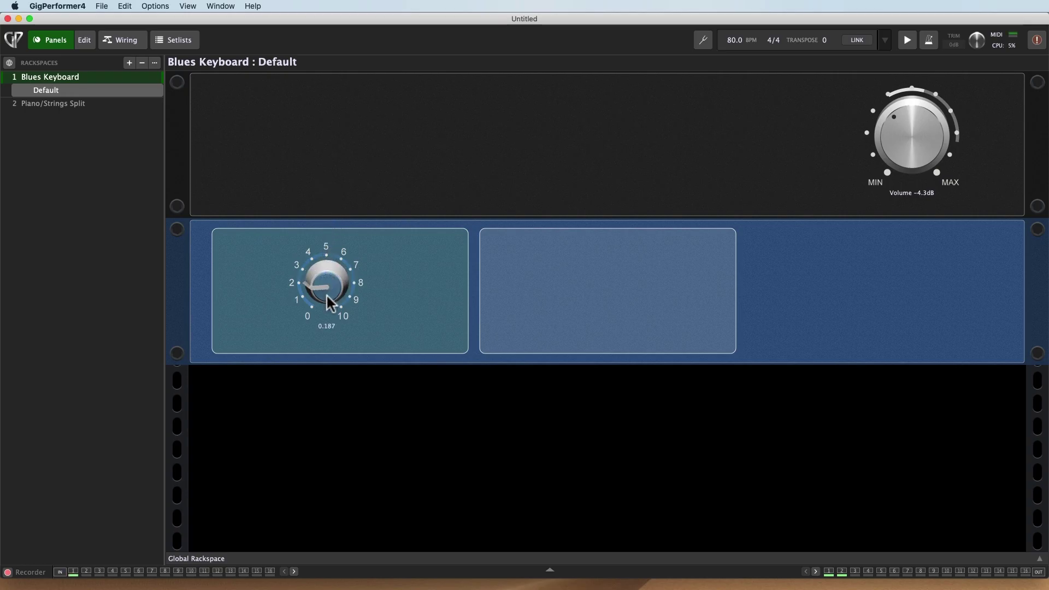
right_click(70, 88)
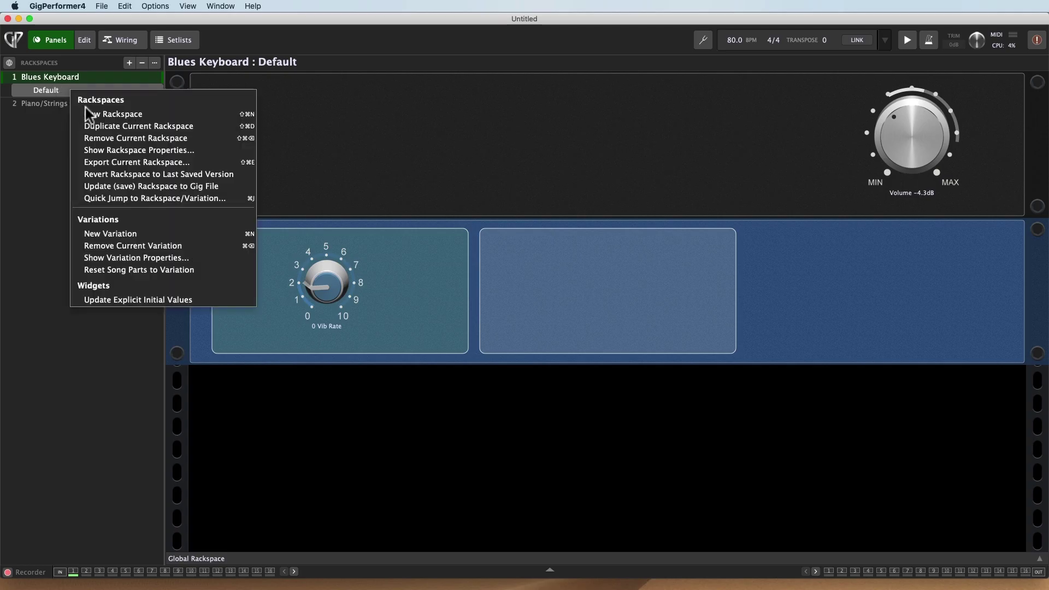
click(115, 232)
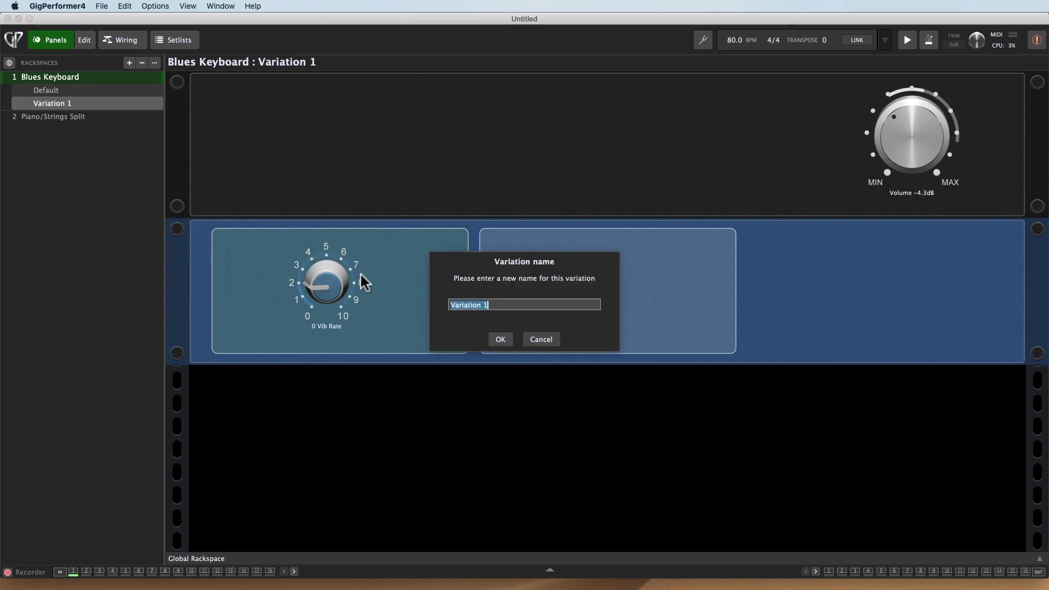
click(503, 340)
drag(344, 293, 322, 294)
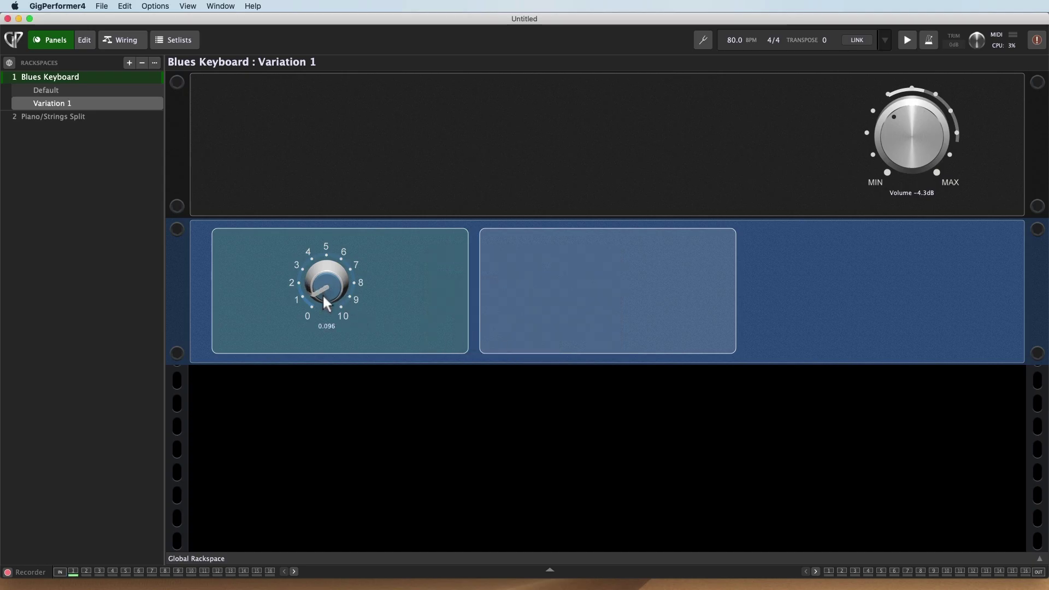
Step: Raise the Default variation's vibrato rate near maximum and compare it against Variation 1
click(58, 93)
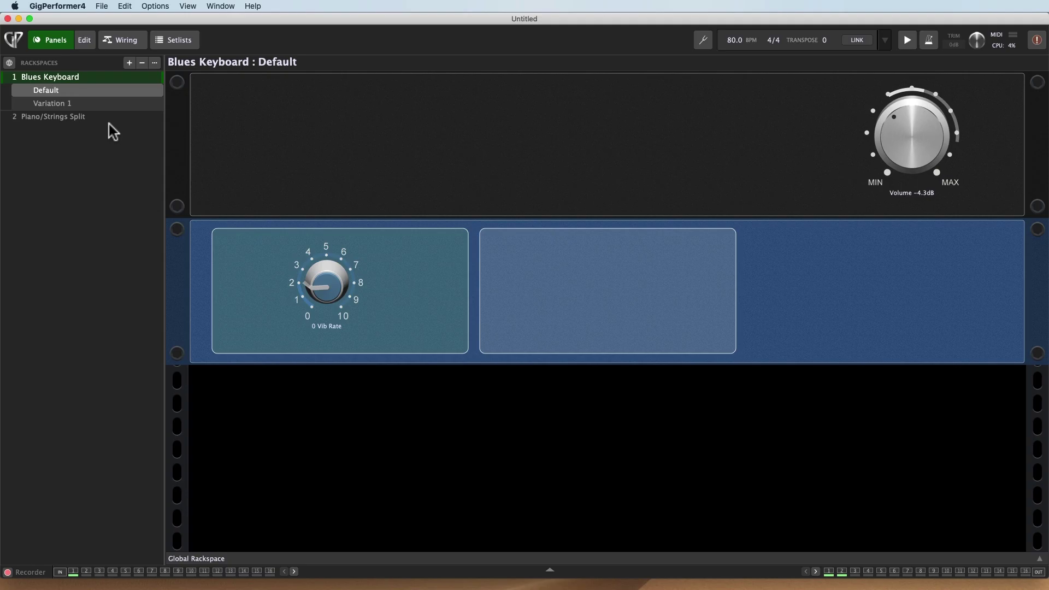
drag(326, 285, 312, 188)
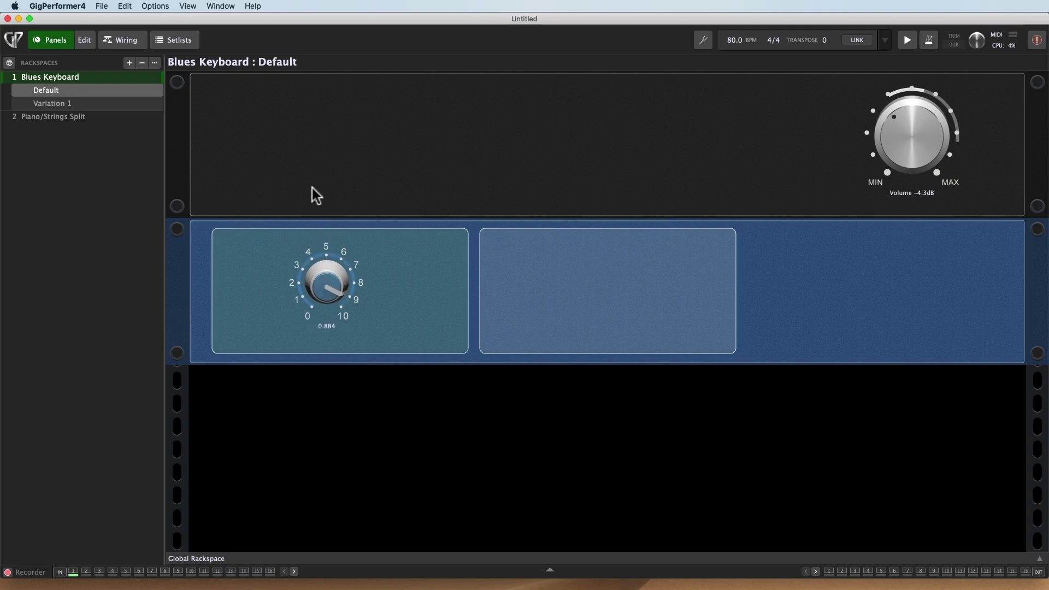
click(76, 104)
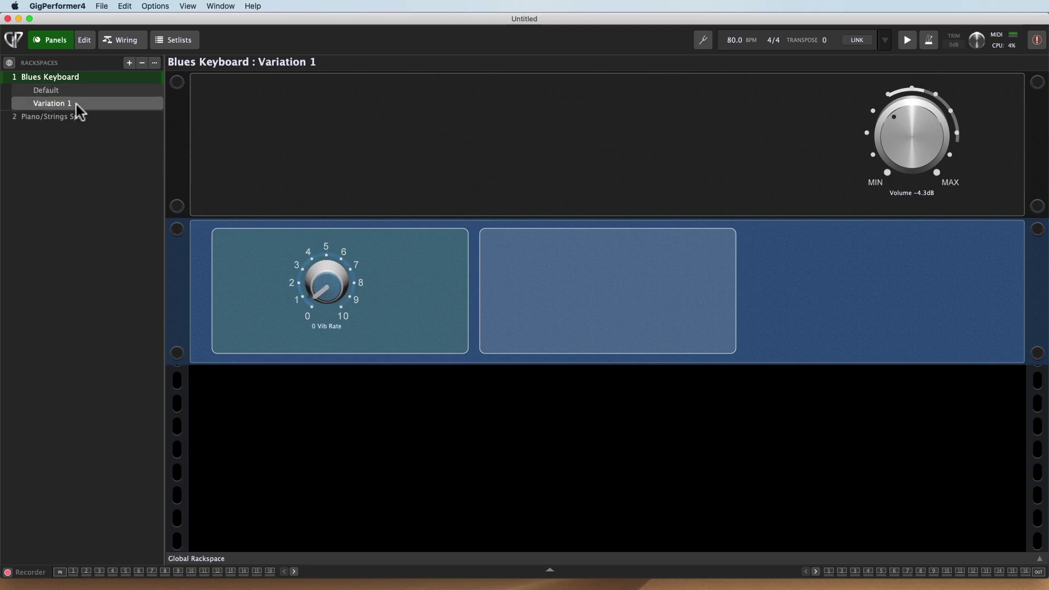
click(74, 93)
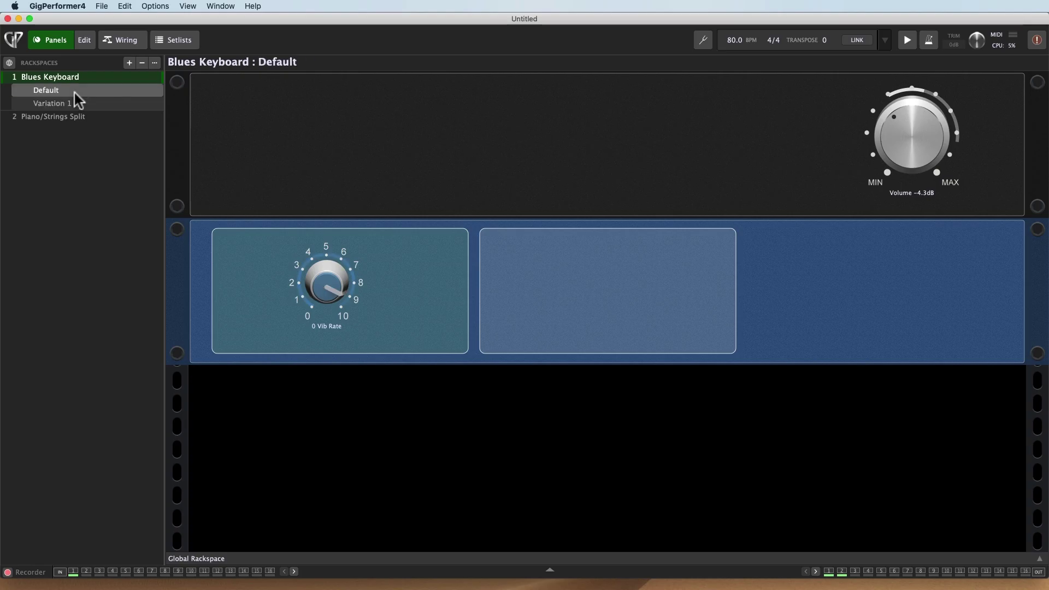
click(73, 103)
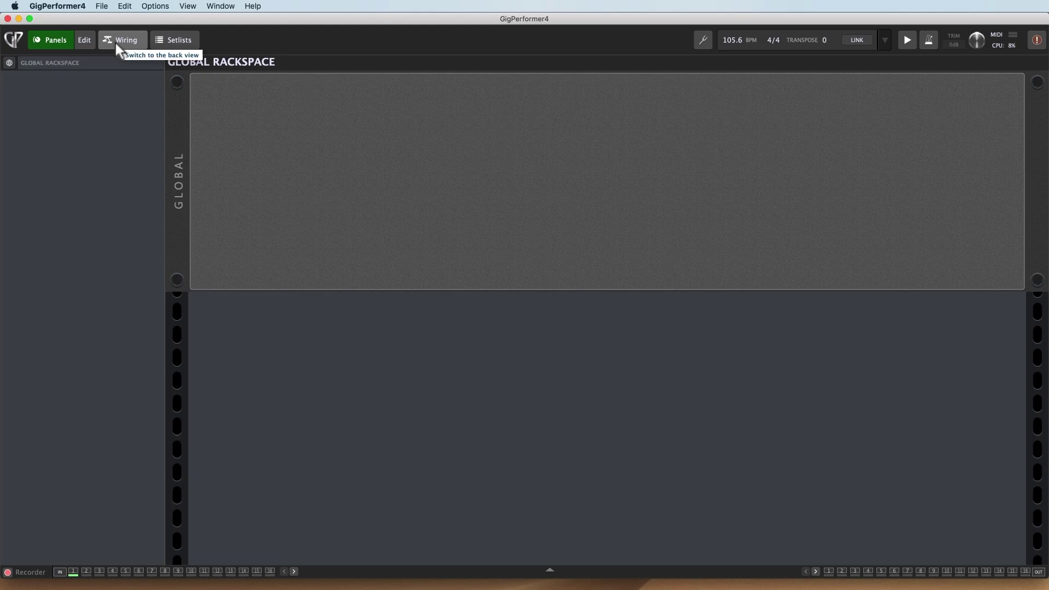
Step: Show the Wiring view with the Global Rackspace hidden, then open Guitar Synth's wiring via Mallets
click(116, 44)
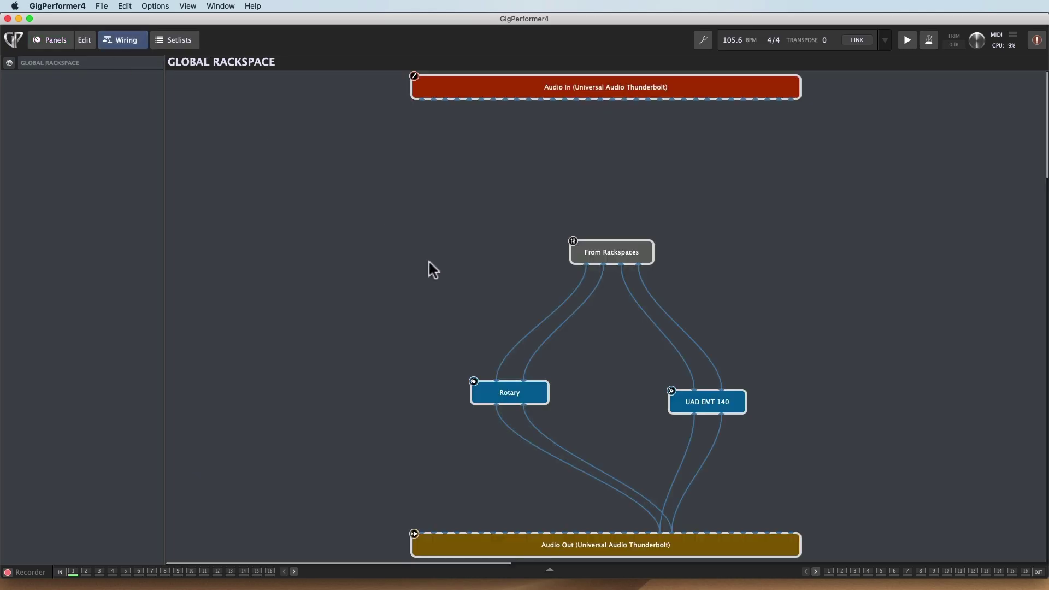
click(11, 63)
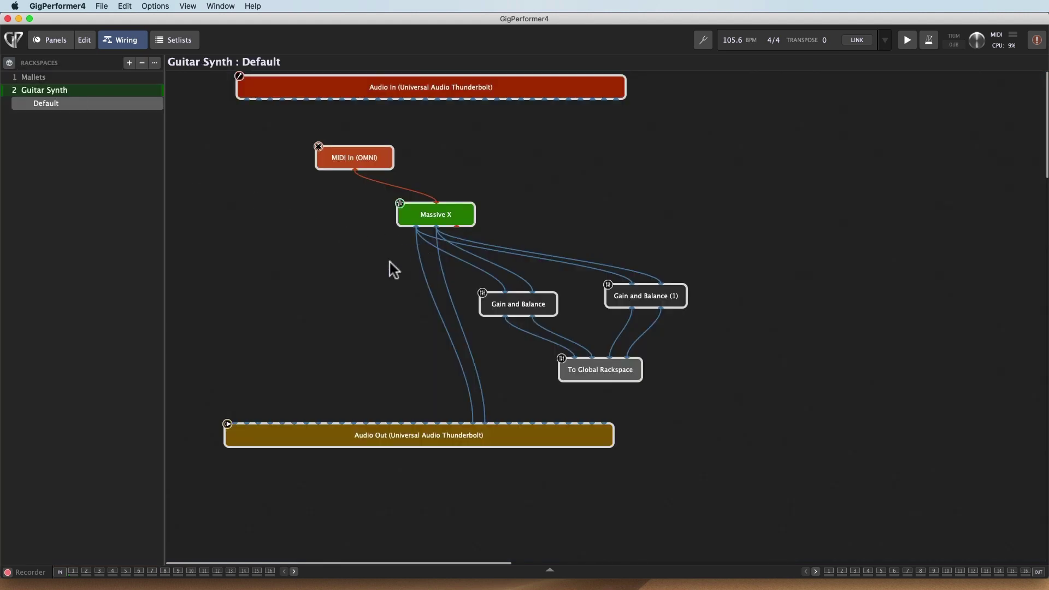
click(87, 77)
click(87, 101)
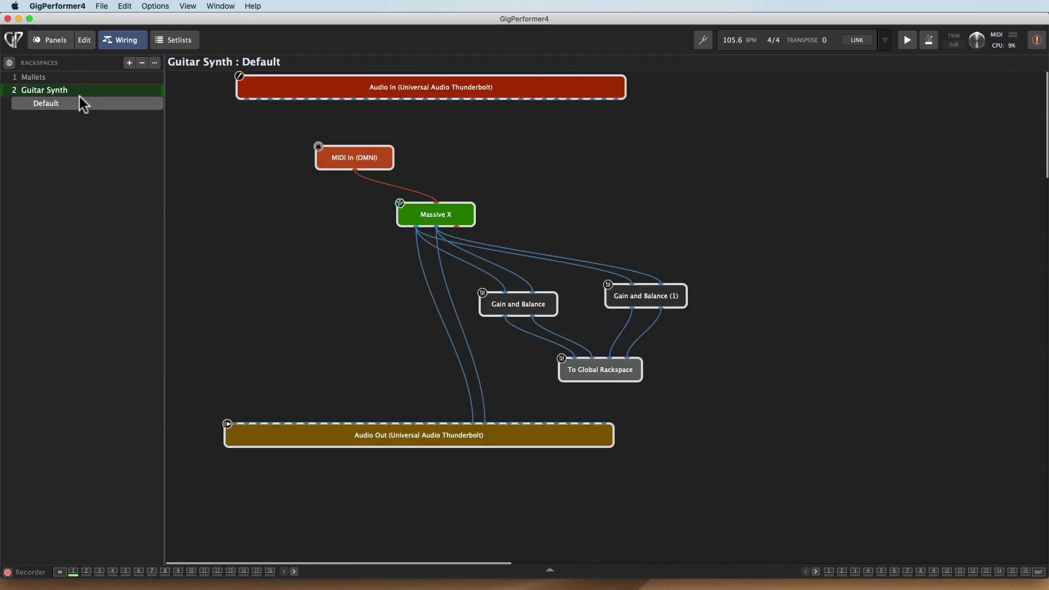